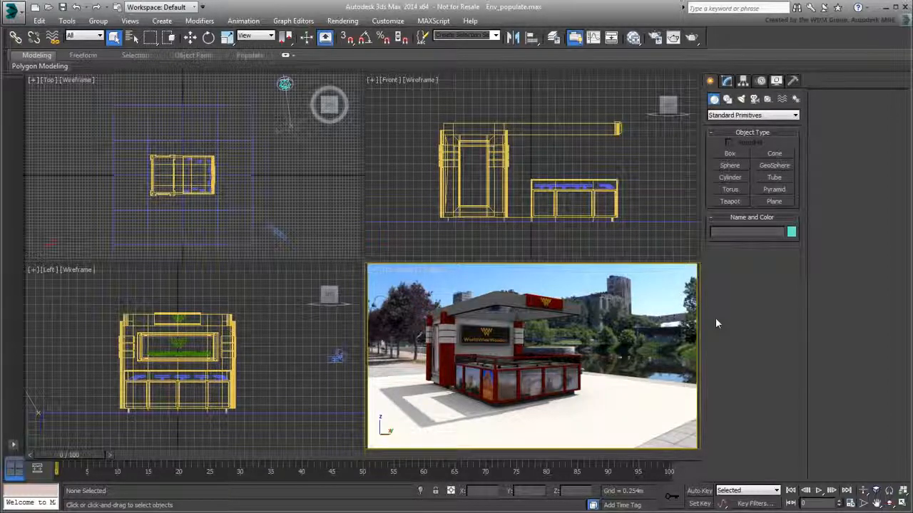
# Expand the ribbon and show the Populate crowd tools, with the Top view active for drawing around the kiosk.
pyautogui.click(285, 176)
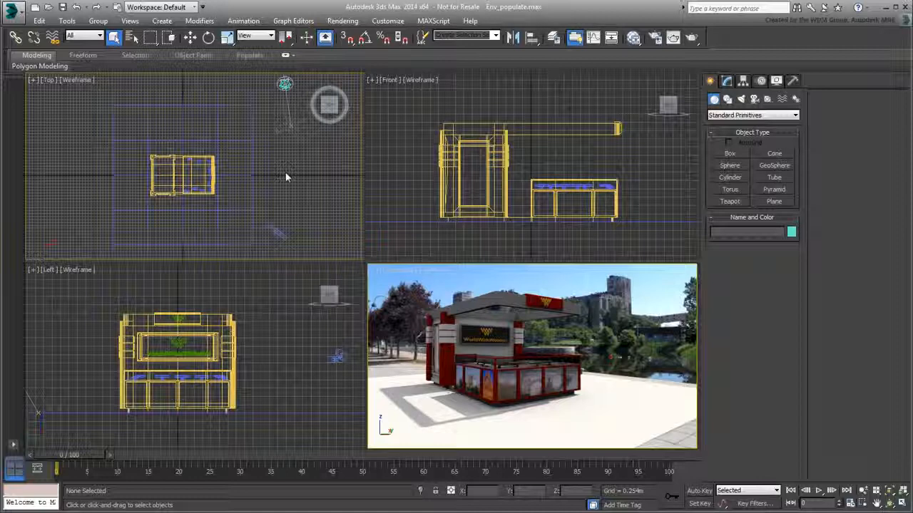
pyautogui.moveTo(286, 177); pyautogui.dragTo(234, 174, button='middle')
pyautogui.scroll(-2, 235, 173)
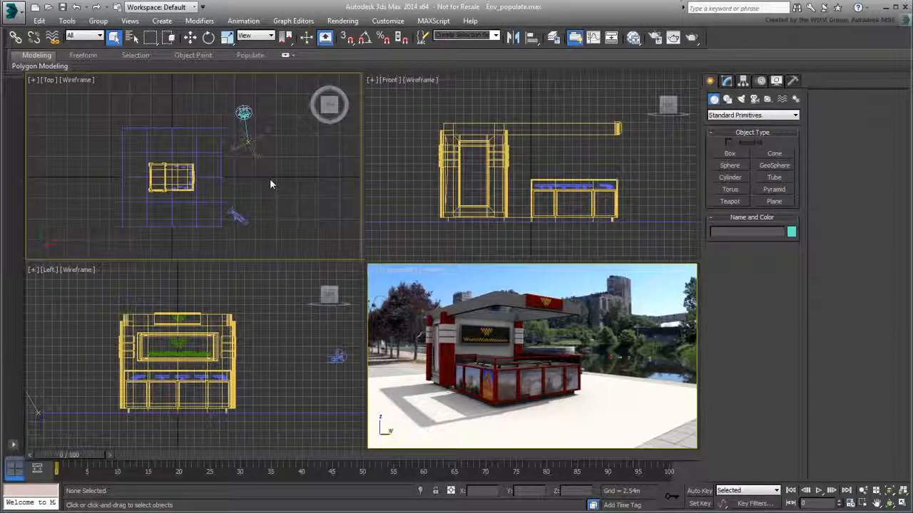
pyautogui.click(286, 56)
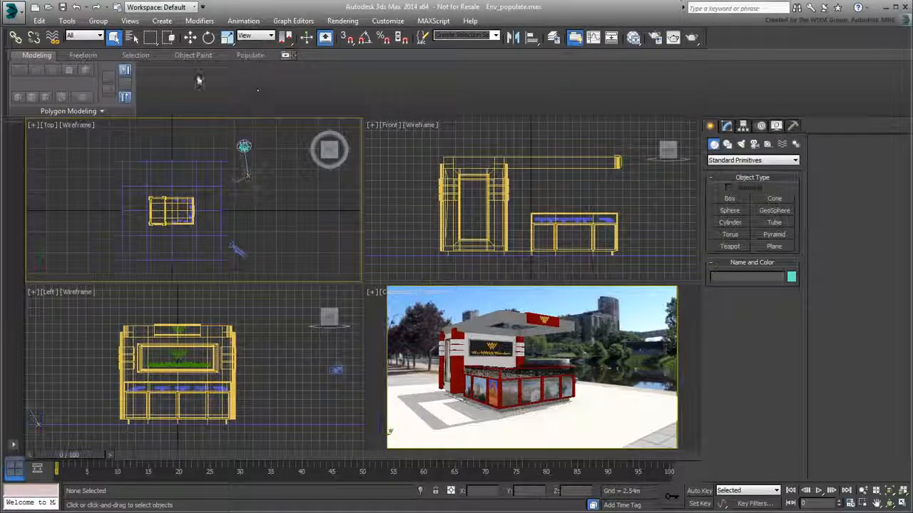
pyautogui.click(251, 55)
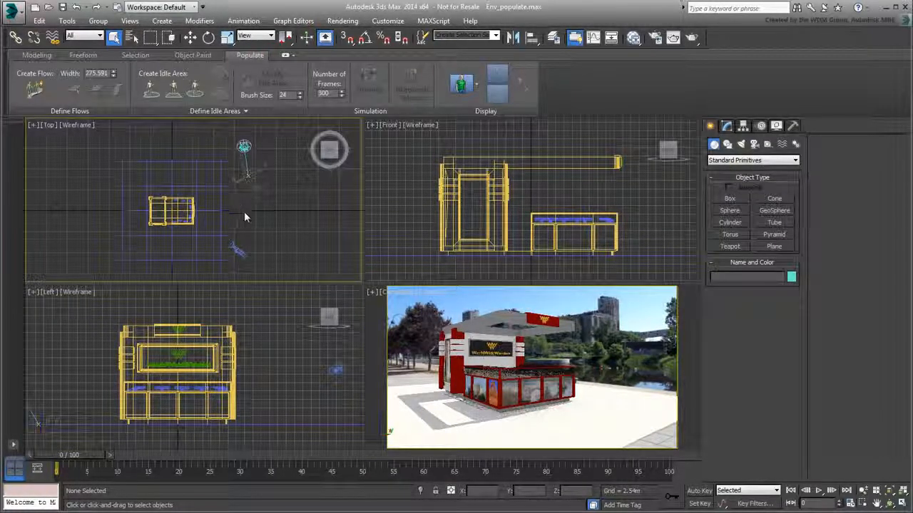
# Start creating a pedestrian flow and set the flow width to 160.
pyautogui.click(34, 89)
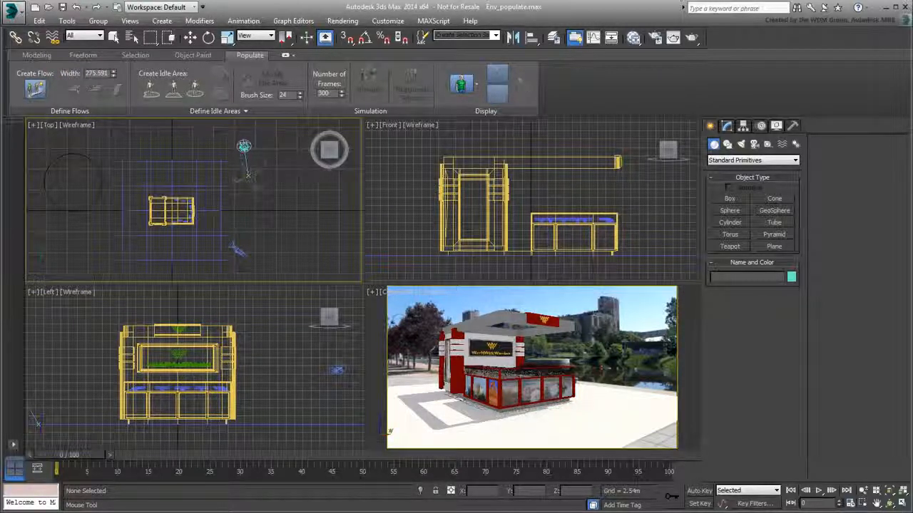
pyautogui.moveTo(105, 73); pyautogui.dragTo(59, 78)
pyautogui.write('160')
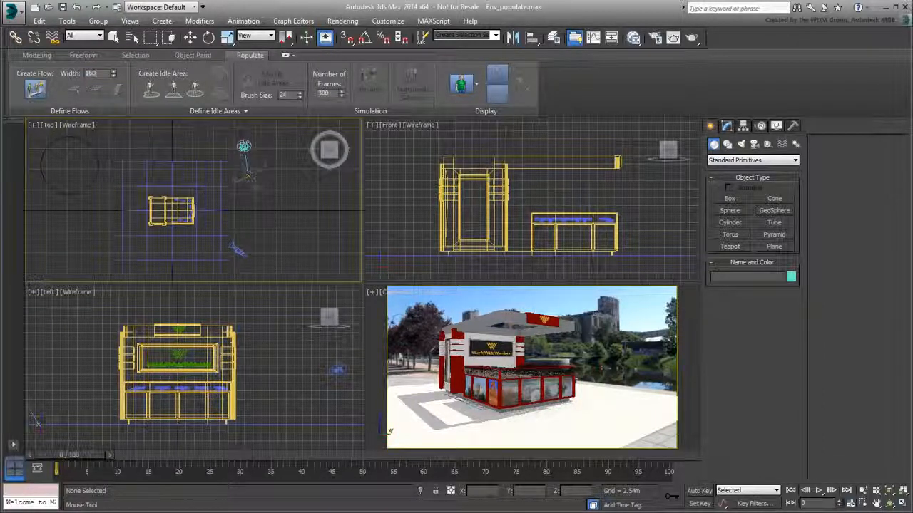
pyautogui.press('Return')
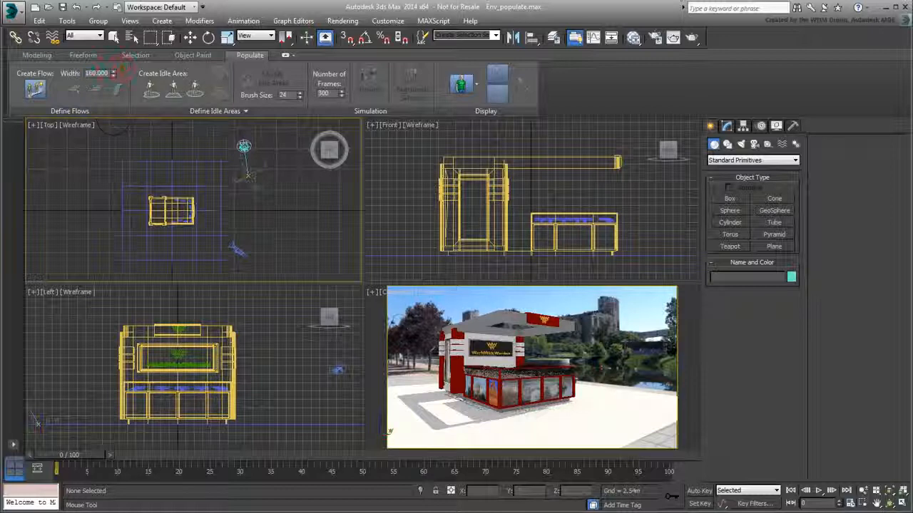
# In the maximized Top view with the grid hidden, draw a straight flow along the kiosk's upper side, starting about X -13.8 m, Y 3.8 m.
pyautogui.hotkey('alt', 'w')
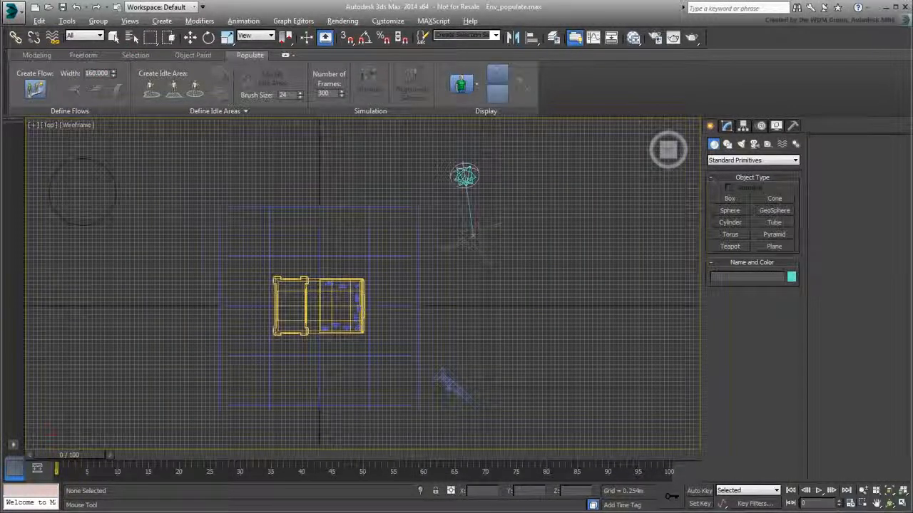
pyautogui.press('g')
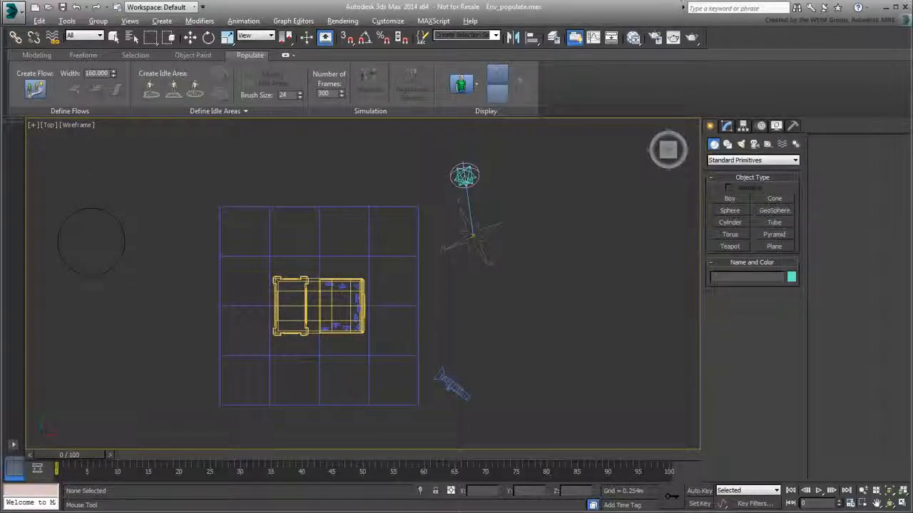
pyautogui.moveTo(91, 241)
pyautogui.mouseDown()
pyautogui.moveTo(572, 241)
pyautogui.moveTo(572, 335)
pyautogui.mouseUp()
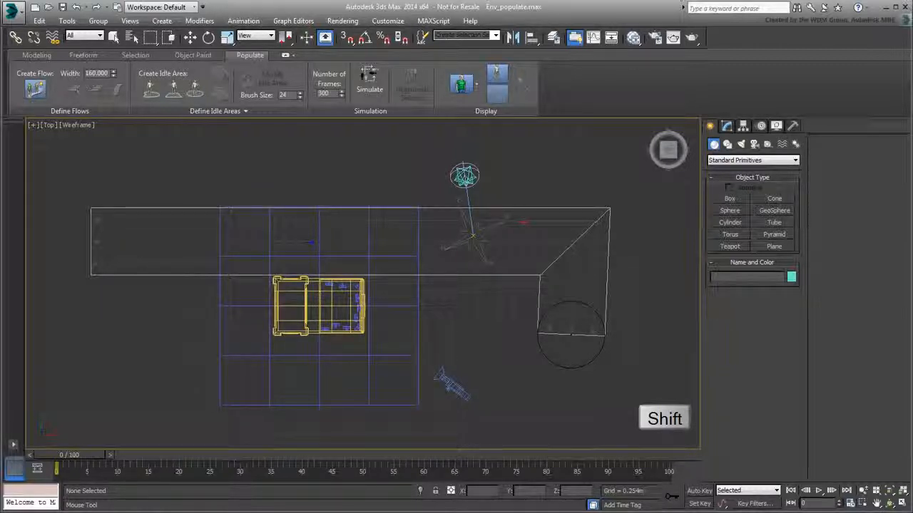
pyautogui.rightClick(572, 341)
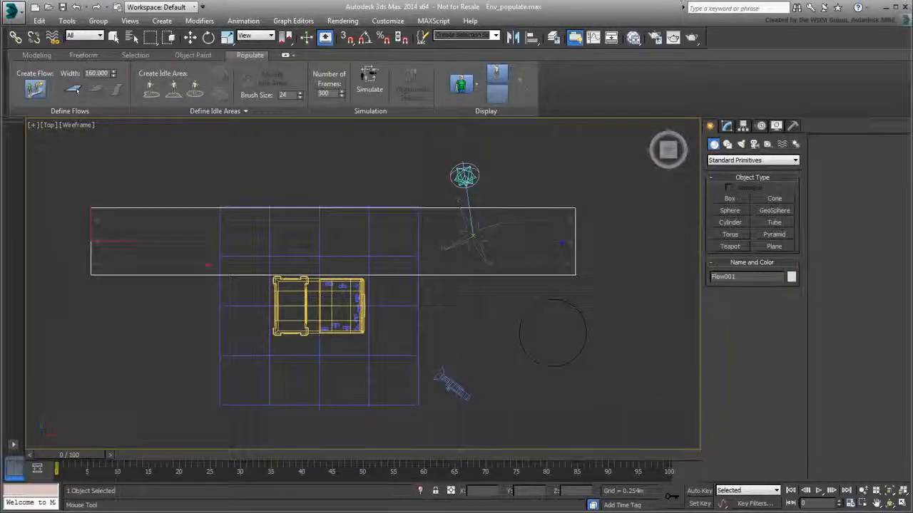
pyautogui.click(189, 37)
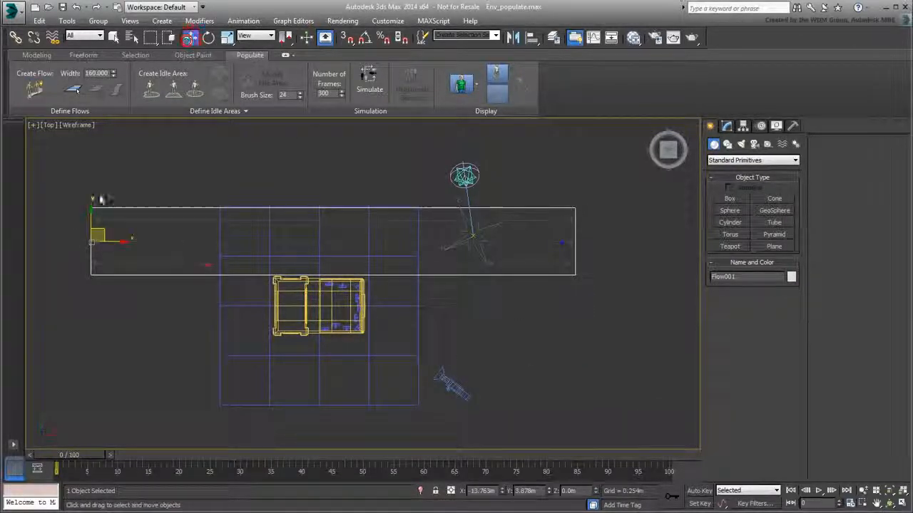
pyautogui.moveTo(104, 229); pyautogui.dragTo(103, 231)
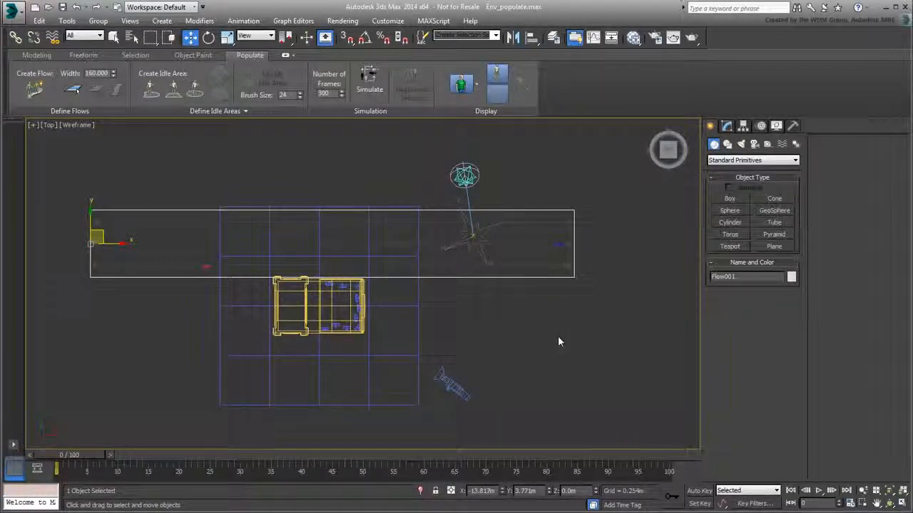
# Set the upper flow's lane spacing to 1.222 m and raise its people density to near the maximum.
pyautogui.click(727, 126)
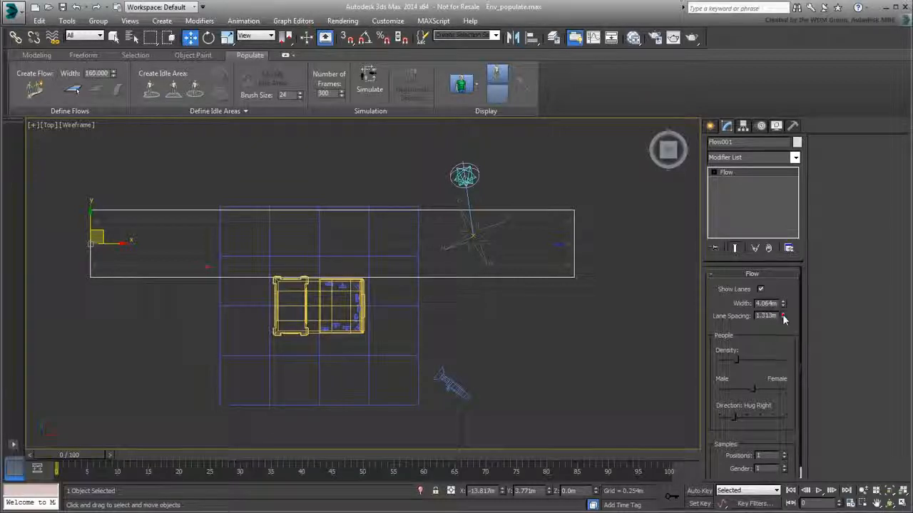
pyautogui.moveTo(782, 316); pyautogui.dragTo(782, 318)
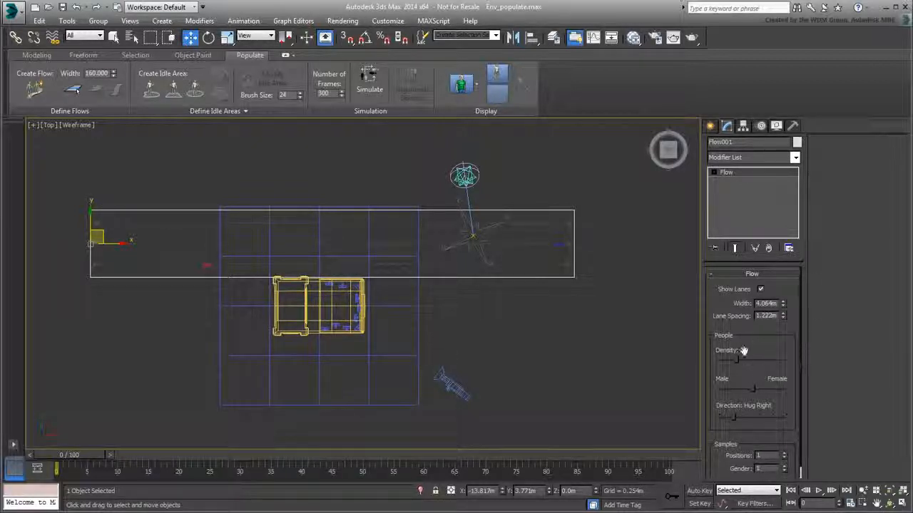
pyautogui.moveTo(738, 360); pyautogui.dragTo(772, 360)
pyautogui.moveTo(489, 312); pyautogui.dragTo(501, 311, button='middle')
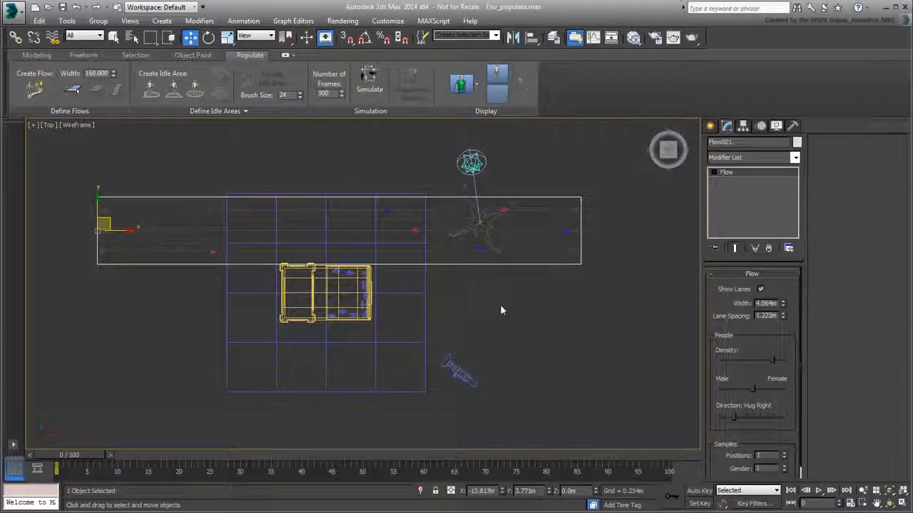
# Draw a second straight flow along the kiosk's lower side, parallel to the first, starting about X -13.7 m, Y -3.8 m.
pyautogui.click(35, 90)
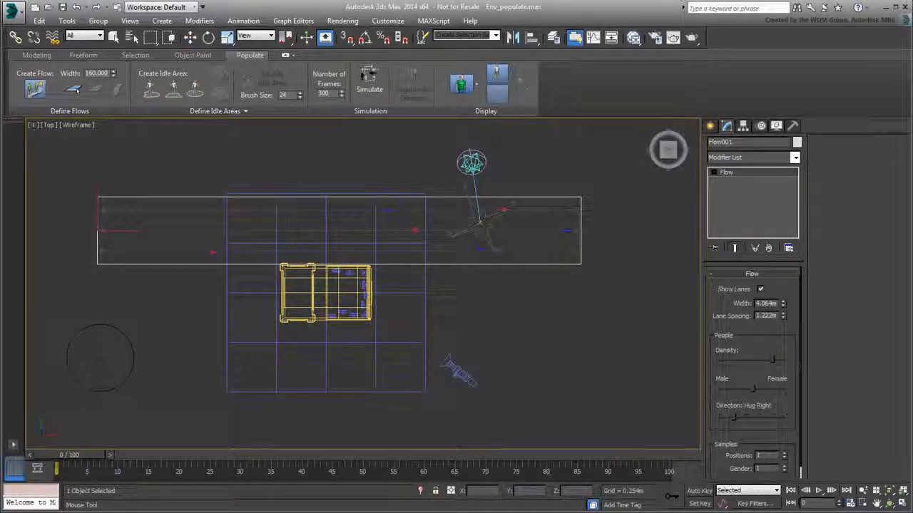
pyautogui.click(100, 353)
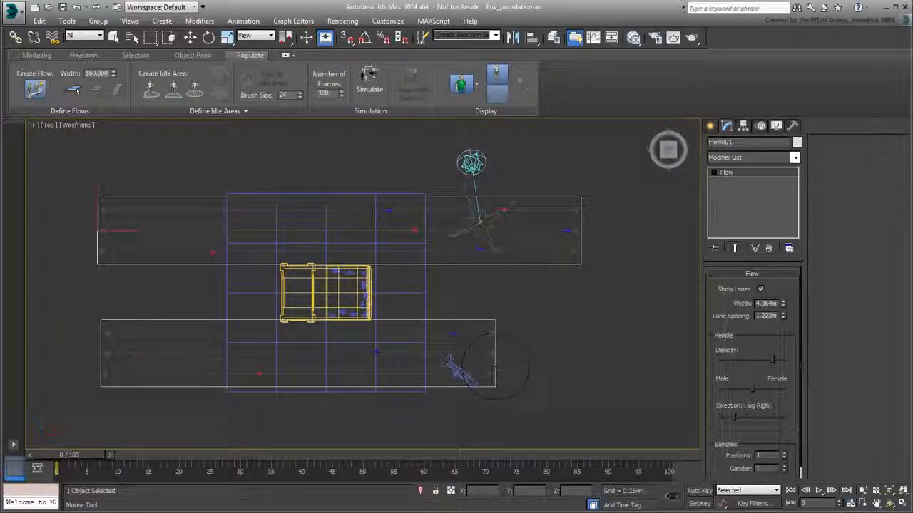
pyautogui.click(577, 364)
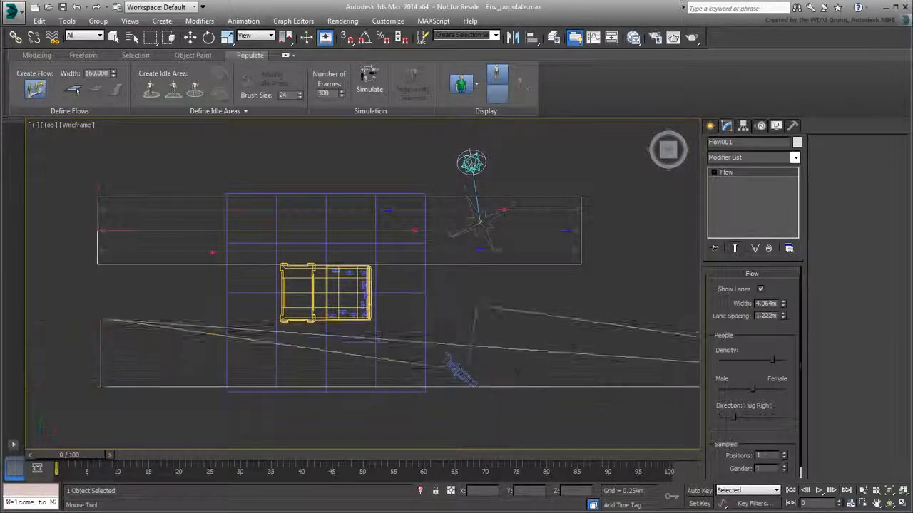
pyautogui.rightClick(599, 286)
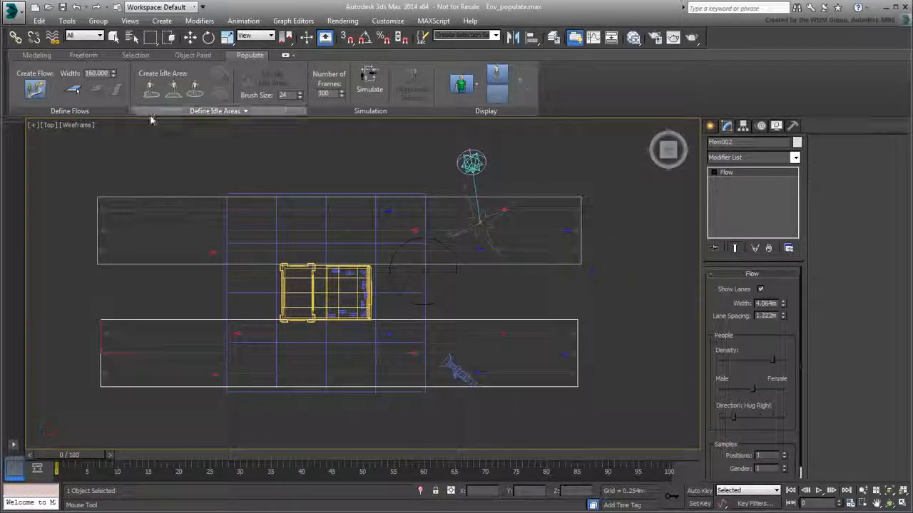
pyautogui.click(190, 37)
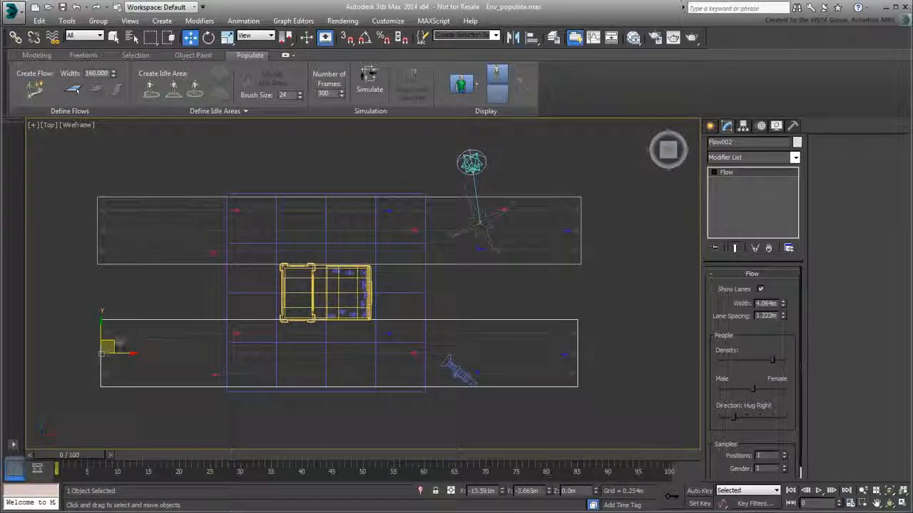
pyautogui.moveTo(118, 344); pyautogui.dragTo(117, 347)
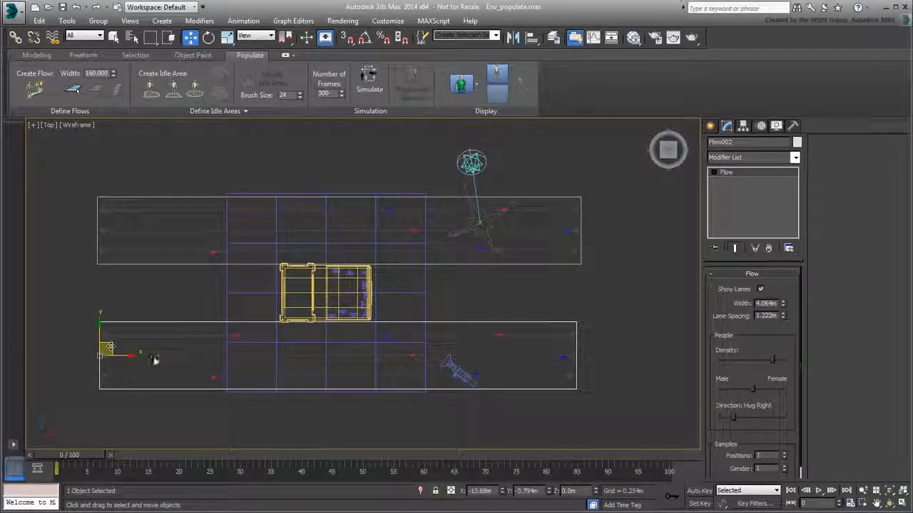
# Restore the four-viewport layout, simulate the crowd for 300 frames, and scrub through the resulting animation.
pyautogui.hotkey('alt', 'w')
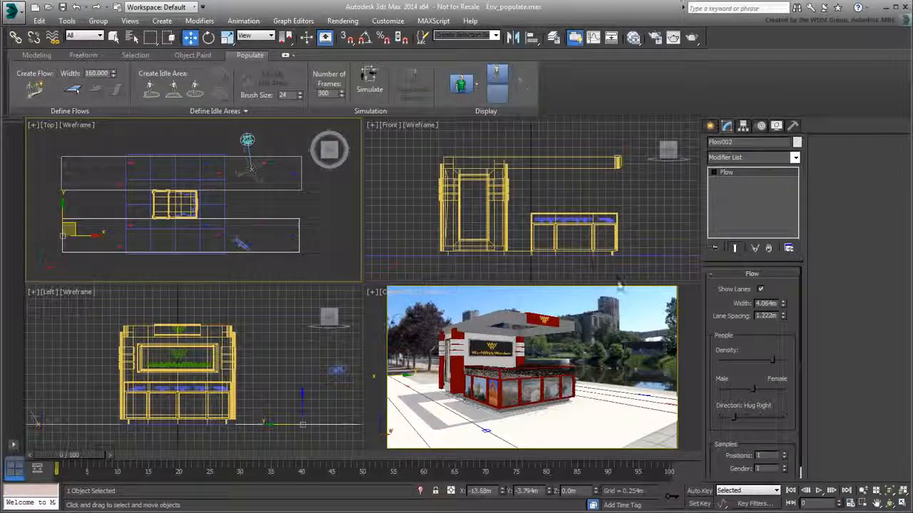
pyautogui.click(370, 82)
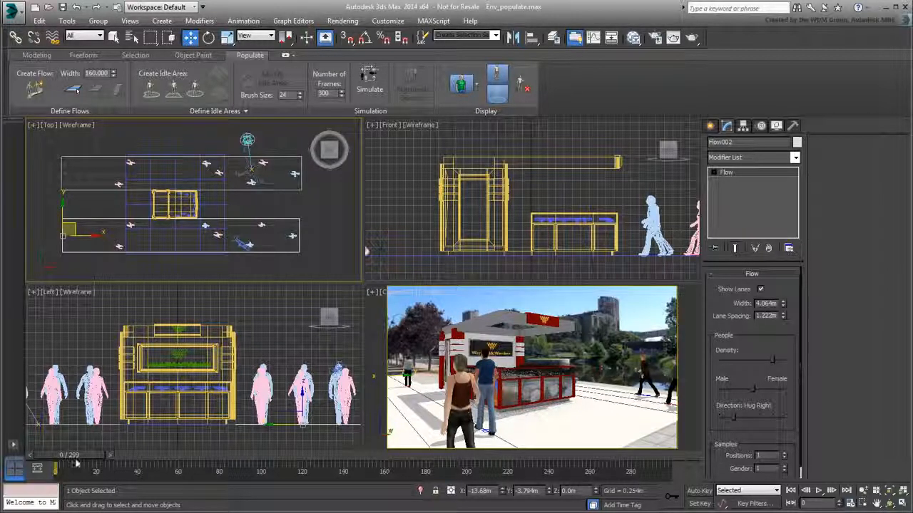
pyautogui.moveTo(77, 456)
pyautogui.mouseDown()
pyautogui.moveTo(477, 462)
pyautogui.moveTo(72, 462)
pyautogui.mouseUp()
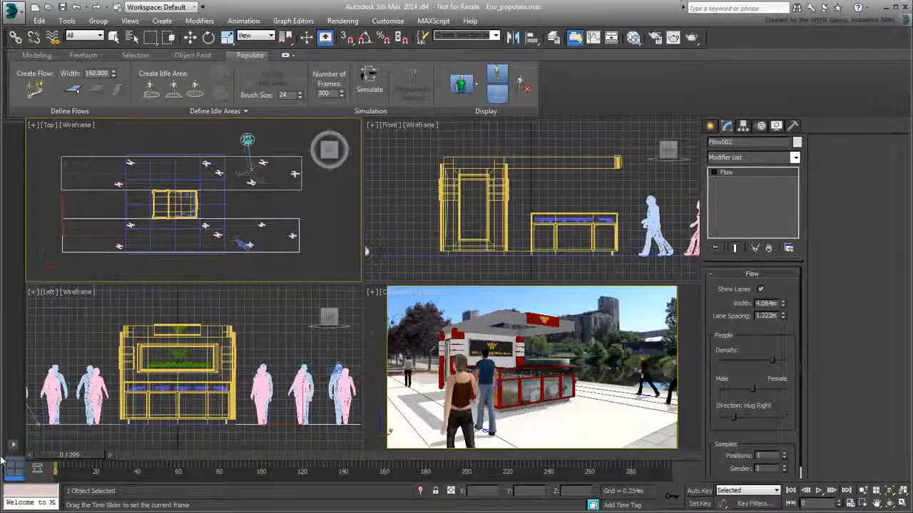
pyautogui.press('w')
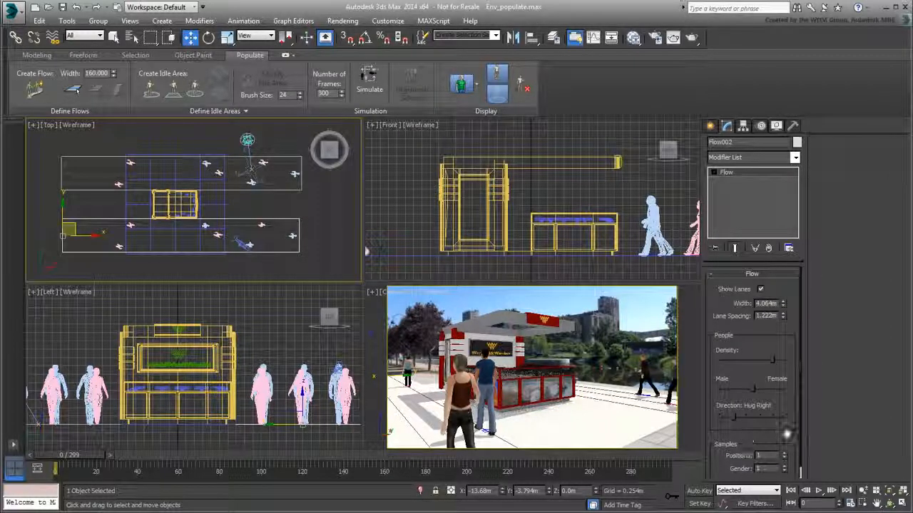
# Try a different Positions sample on the lower flow, preview its simulation, and simulate again with the original sample.
pyautogui.scroll(-1, 784, 428)
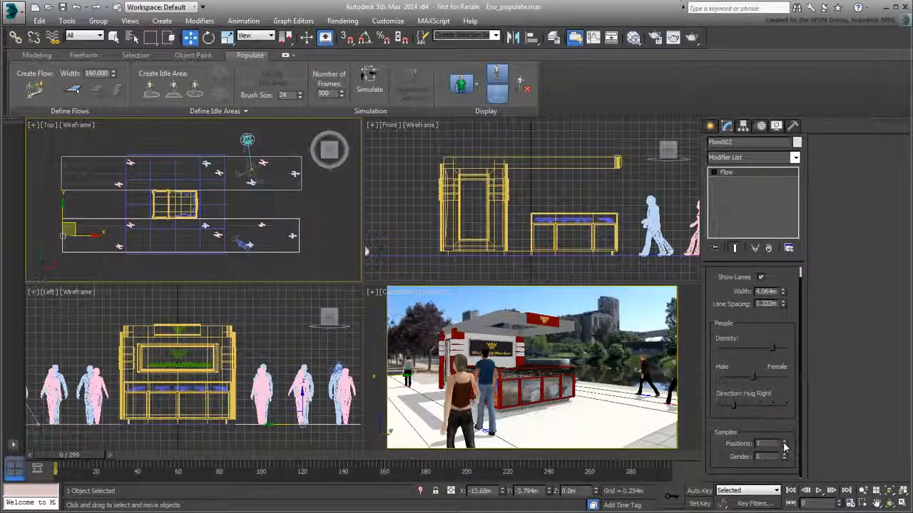
pyautogui.click(785, 442)
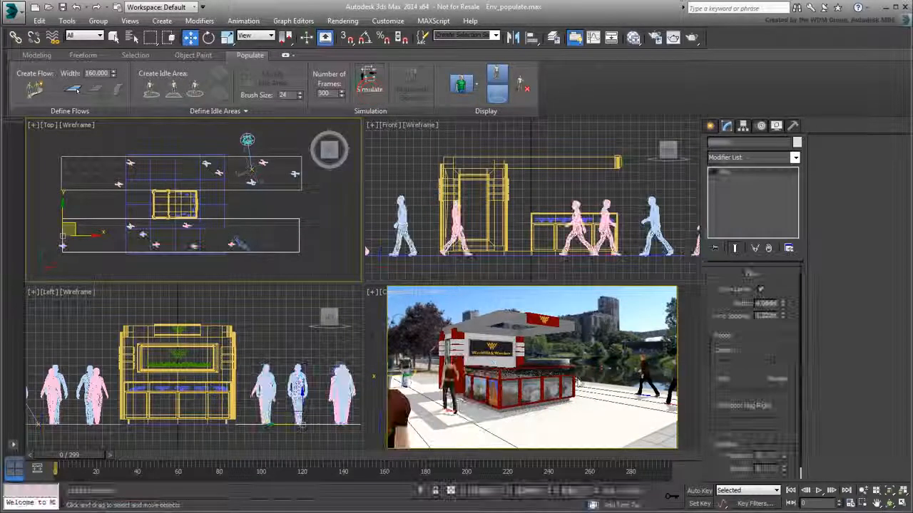
pyautogui.moveTo(73, 472)
pyautogui.mouseDown()
pyautogui.moveTo(449, 473)
pyautogui.moveTo(75, 473)
pyautogui.mouseUp()
pyautogui.click(190, 37)
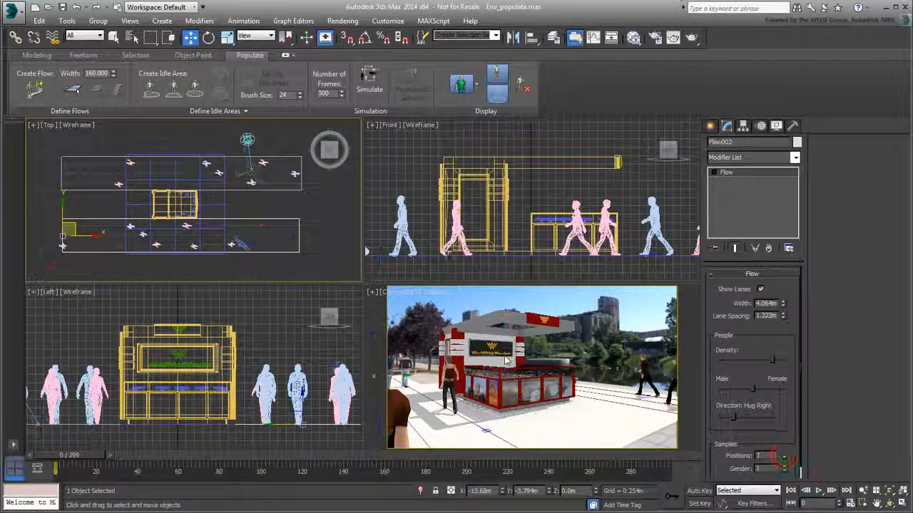
pyautogui.click(370, 80)
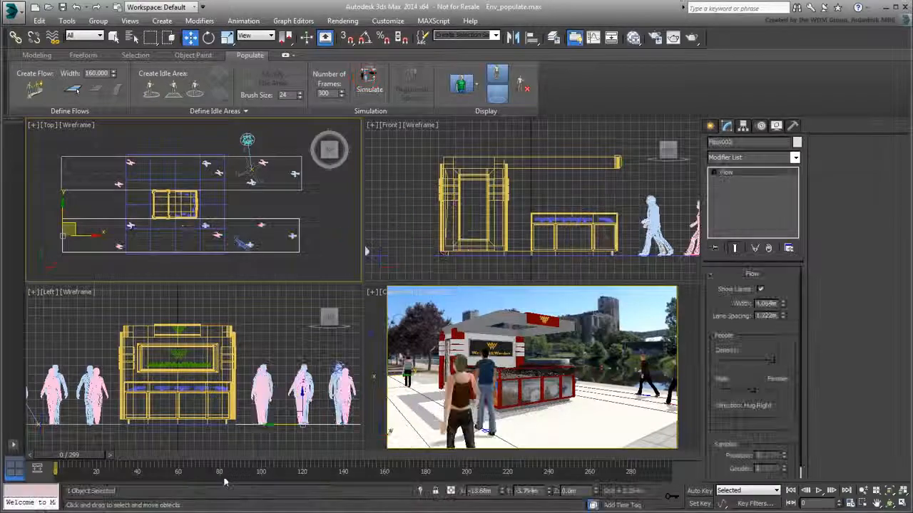
# Go to frame 210 and regenerate the female pedestrian walking beside the kiosk counter, leaving nothing selected.
pyautogui.moveTo(79, 457); pyautogui.dragTo(491, 467)
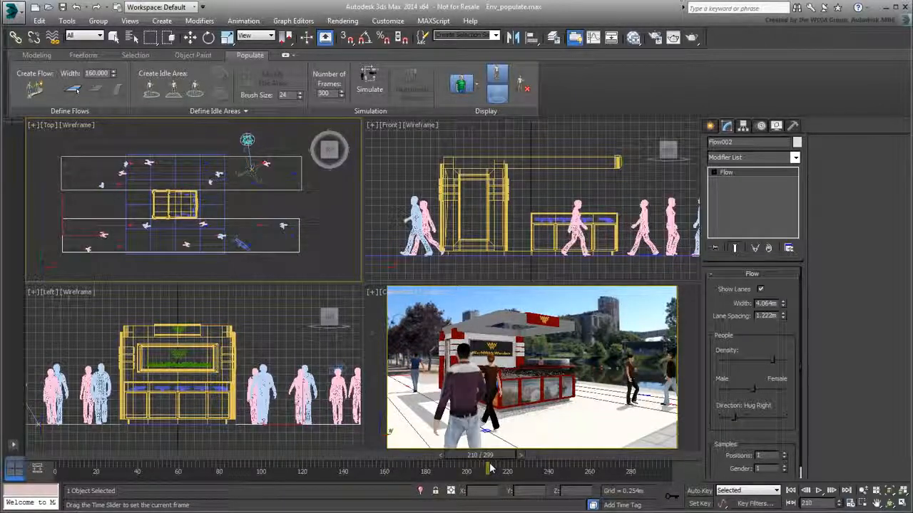
pyautogui.press('w')
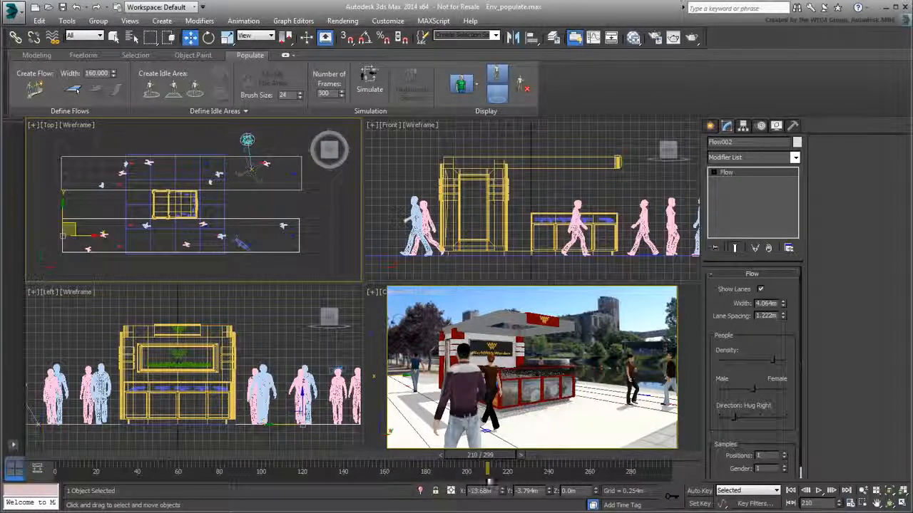
pyautogui.click(490, 388)
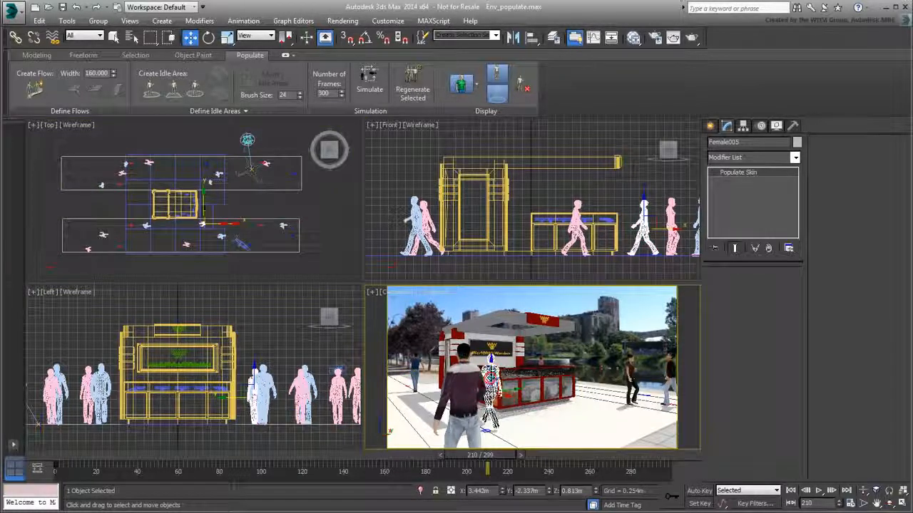
pyautogui.click(410, 84)
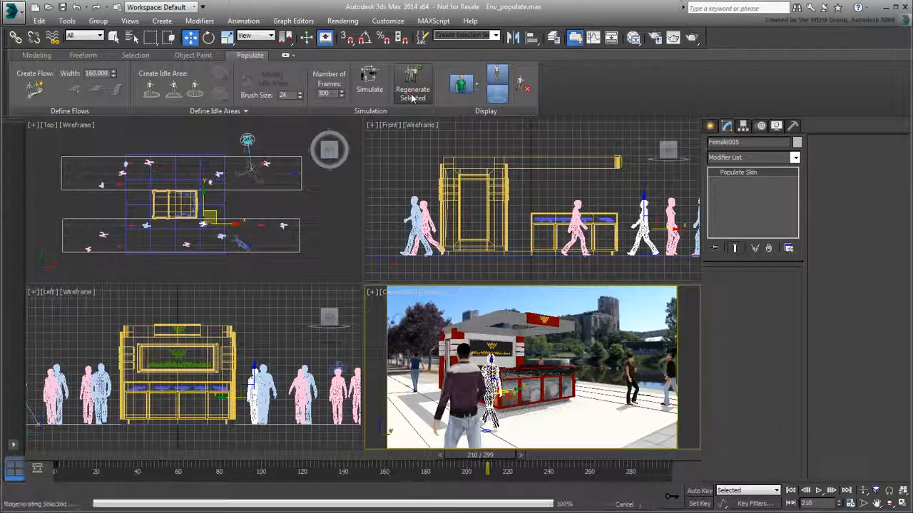
pyautogui.click(670, 320)
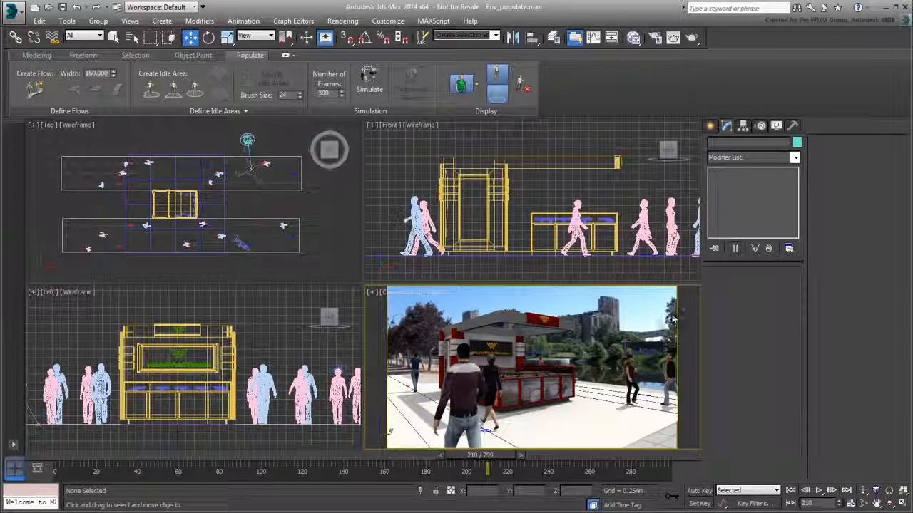
# Regenerate the man walking in the foreground at frame 210 and the woman in front of the kiosk at frame 128.
pyautogui.click(467, 392)
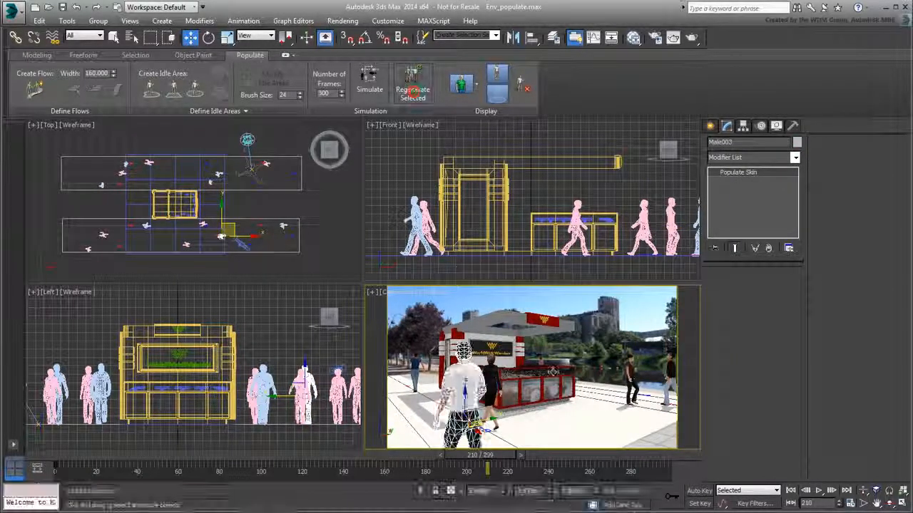
pyautogui.click(500, 421)
pyautogui.moveTo(487, 470); pyautogui.dragTo(340, 472)
pyautogui.press('w')
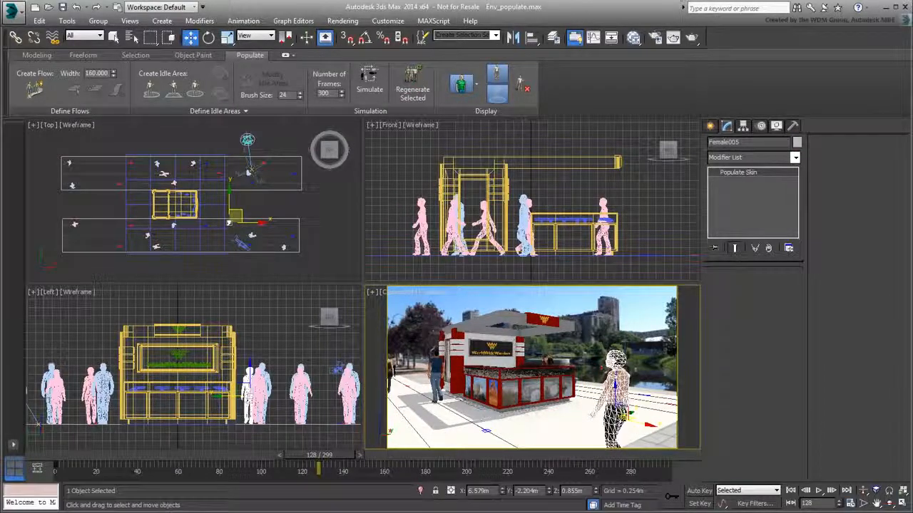
pyautogui.moveTo(318, 456); pyautogui.dragTo(358, 490)
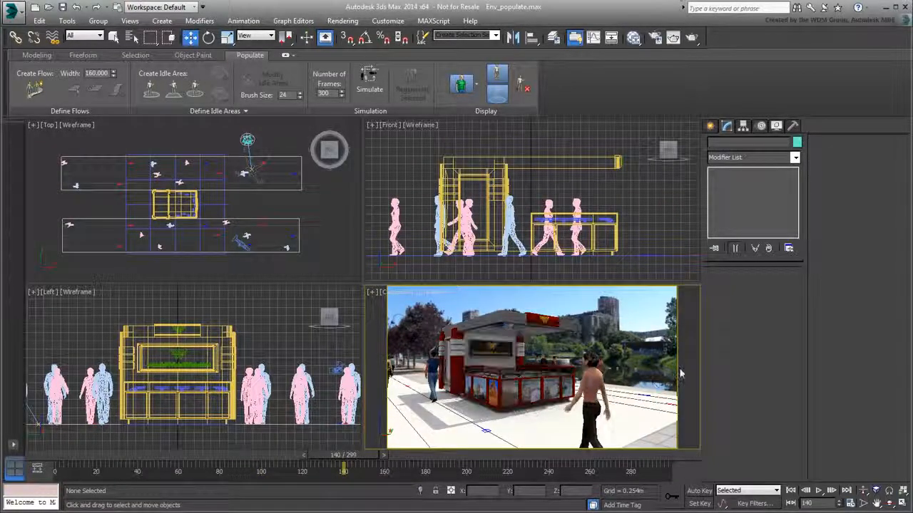
# Draw a rounded freeform idle area in the Top view, just outside the front end of the kiosk counter.
pyautogui.scroll(5, 191, 221)
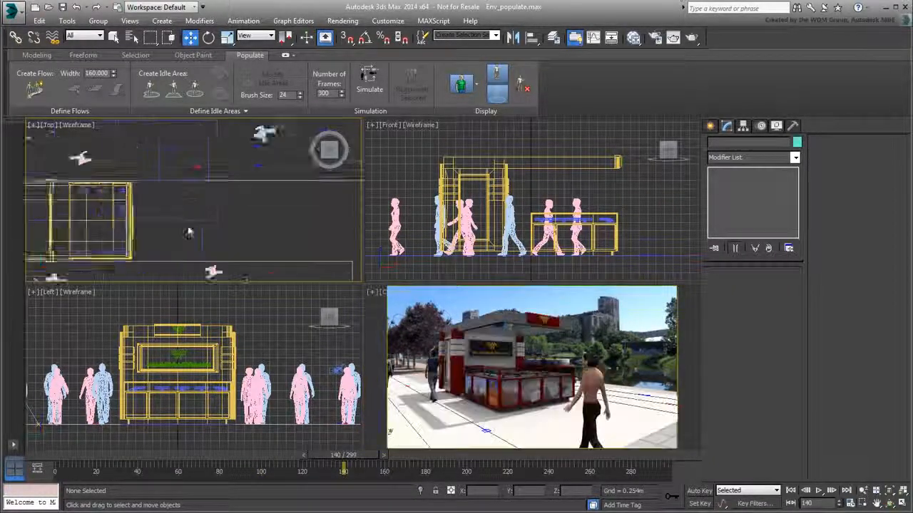
pyautogui.moveTo(191, 230); pyautogui.dragTo(195, 211, button='middle')
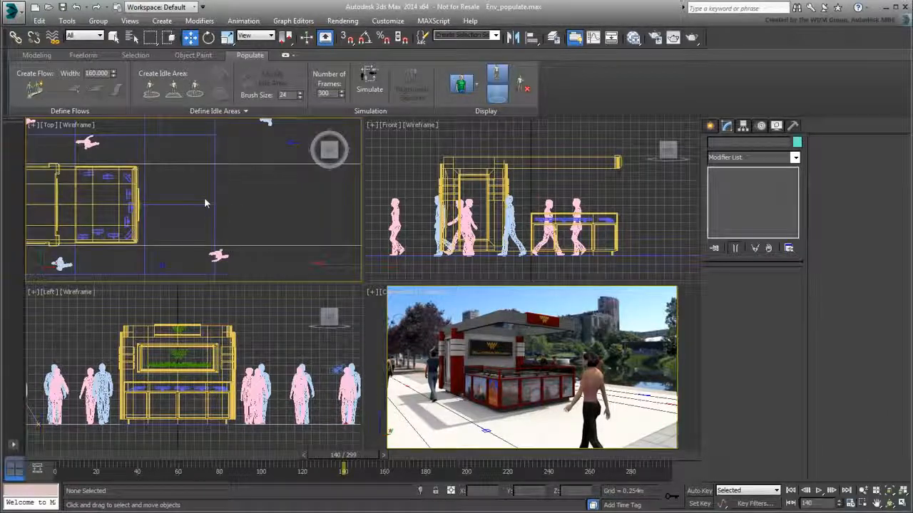
pyautogui.click(152, 91)
pyautogui.moveTo(250, 172)
pyautogui.mouseDown()
pyautogui.moveTo(153, 166)
pyautogui.moveTo(143, 184)
pyautogui.moveTo(148, 240)
pyautogui.moveTo(241, 249)
pyautogui.mouseUp()
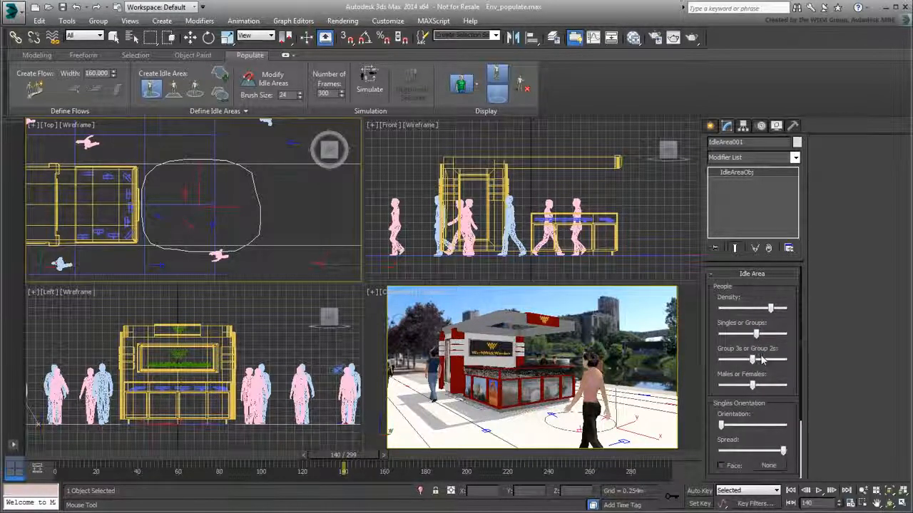
# Raise the freeform idle area's singles Orientation slightly, simulate the crowd, and scrub ahead to frame 197.
pyautogui.moveTo(774, 417); pyautogui.dragTo(748, 417)
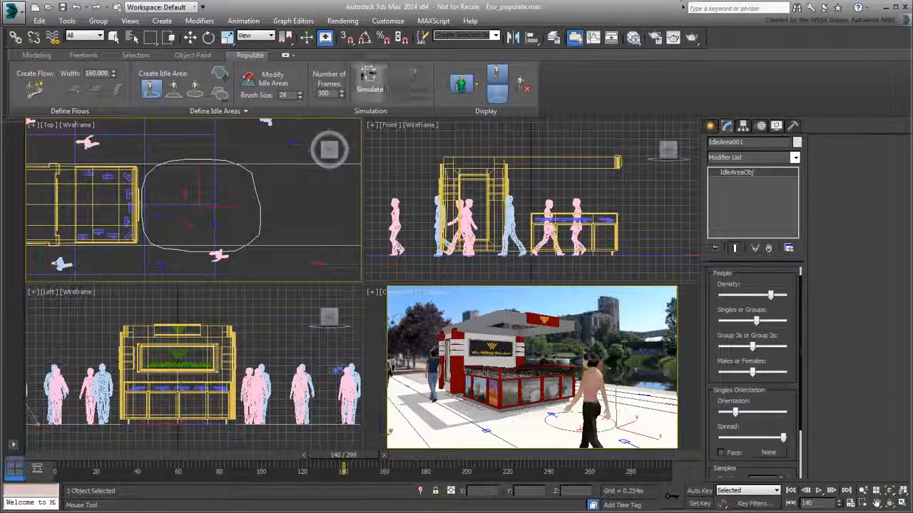
pyautogui.click(369, 82)
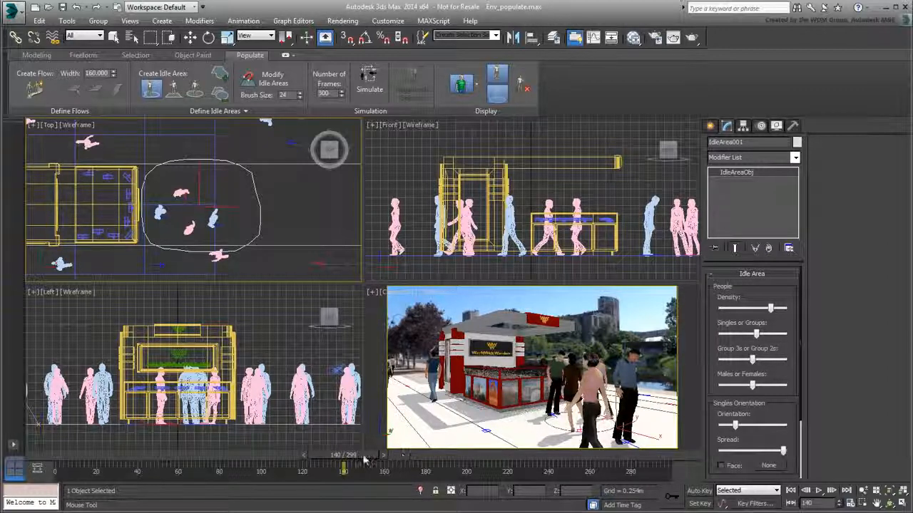
pyautogui.moveTo(363, 460); pyautogui.dragTo(484, 462)
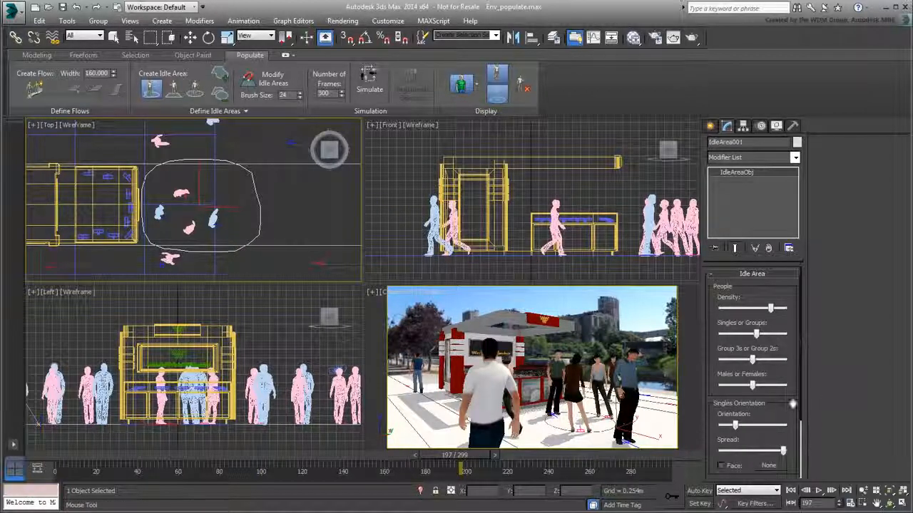
# Try Motion samples 2.0 and 3.0 on the freeform idle area, simulating each one and scrubbing through the animation.
pyautogui.moveTo(792, 404); pyautogui.dragTo(792, 319)
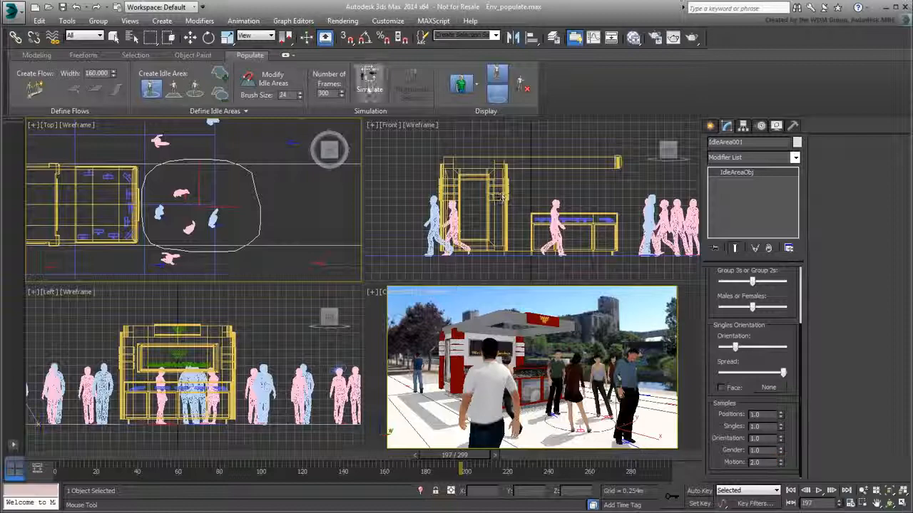
pyautogui.click(369, 79)
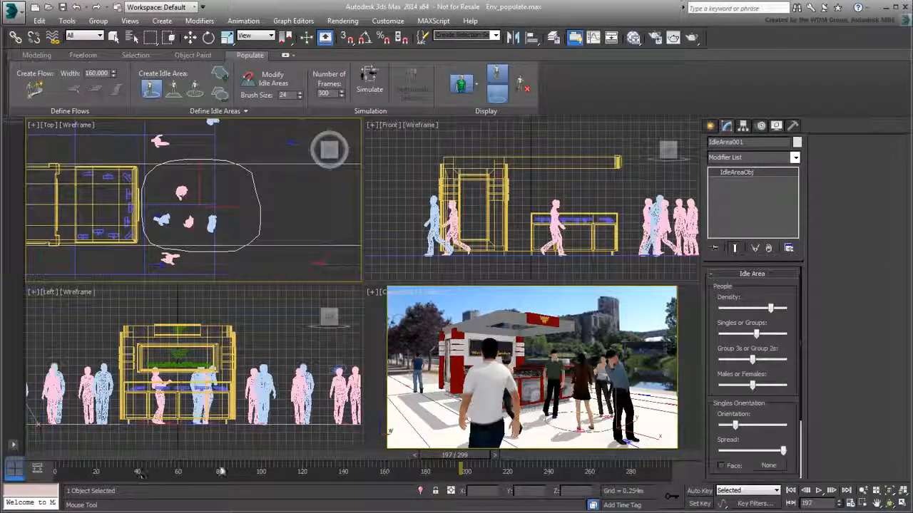
pyautogui.moveTo(465, 461); pyautogui.dragTo(589, 457)
pyautogui.scroll(-3, 764, 411)
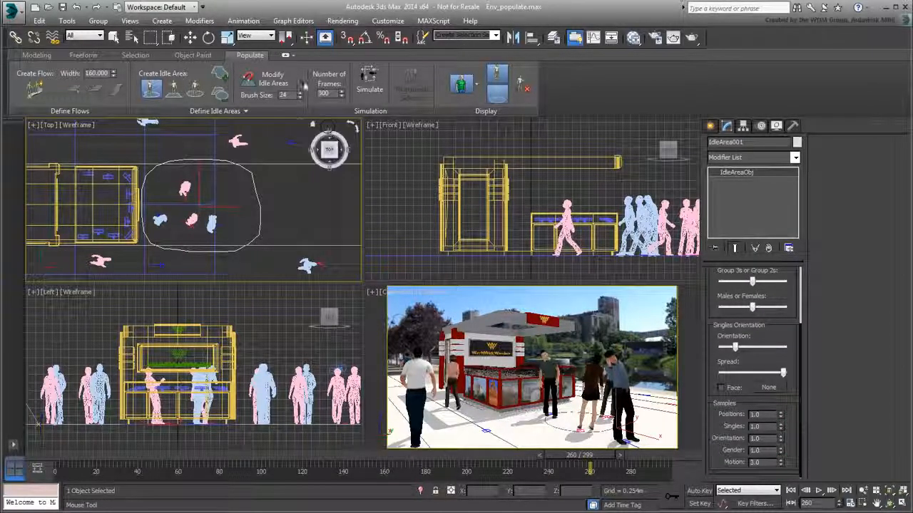
pyautogui.click(385, 90)
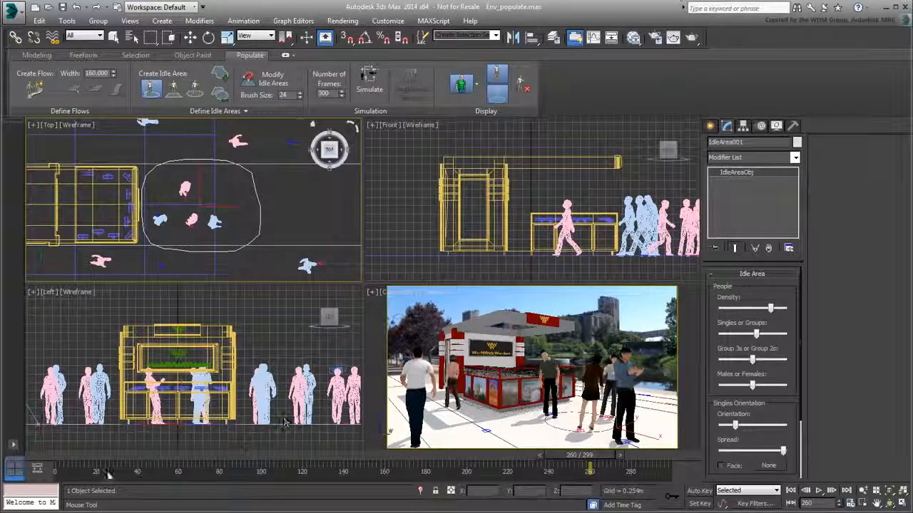
pyautogui.moveTo(107, 474); pyautogui.dragTo(475, 462)
# Set the freeform idle area's Motion sample to 4.0 and simulate the crowd again.
pyautogui.scroll(-4, 789, 433)
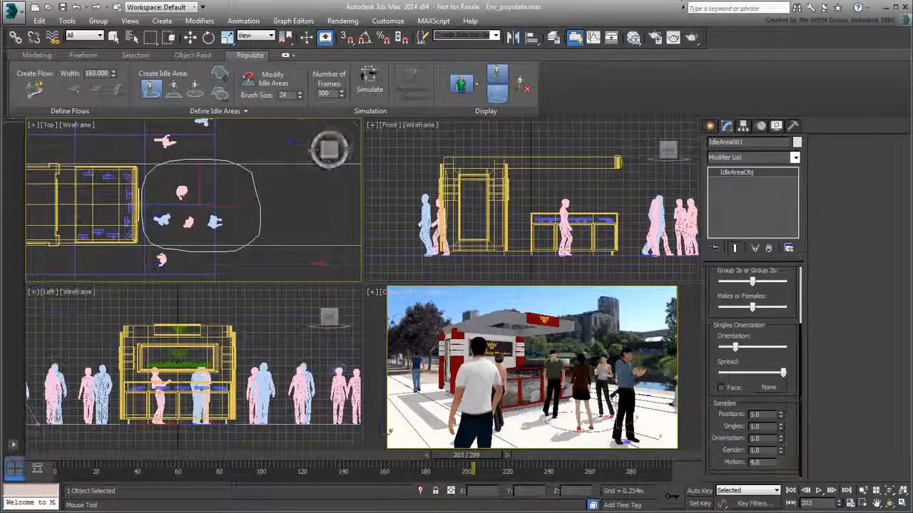
pyautogui.click(369, 87)
pyautogui.scroll(-4, 785, 442)
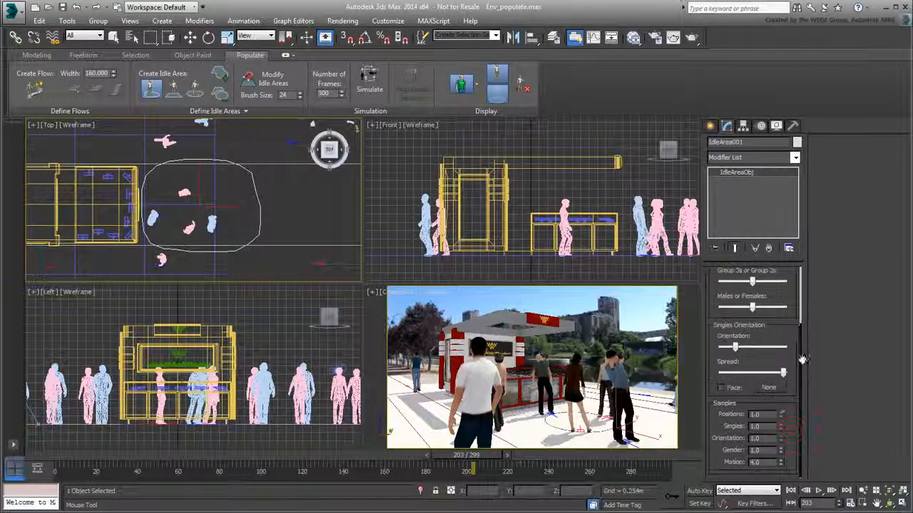
pyautogui.click(369, 87)
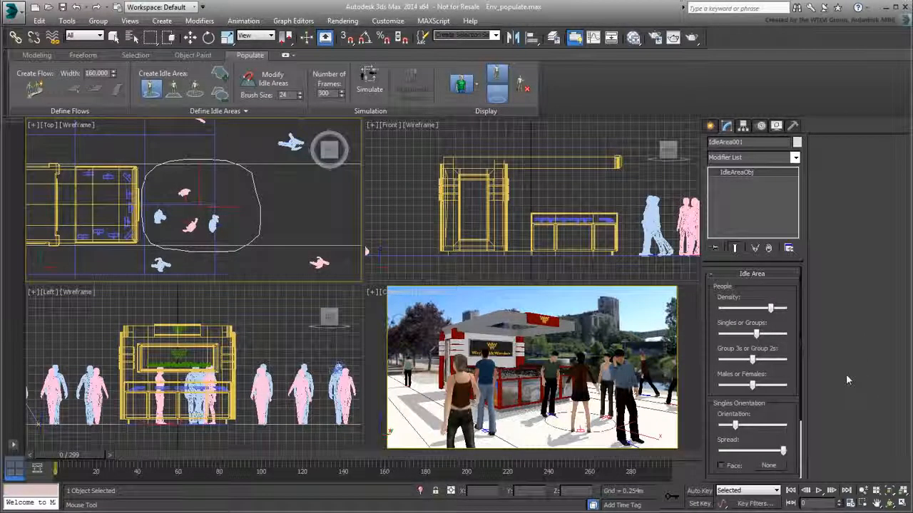
# Draw a rectangular idle area in the Top view covering the space inside the kiosk counter.
pyautogui.moveTo(84, 171); pyautogui.dragTo(170, 160, button='middle')
pyautogui.click(172, 88)
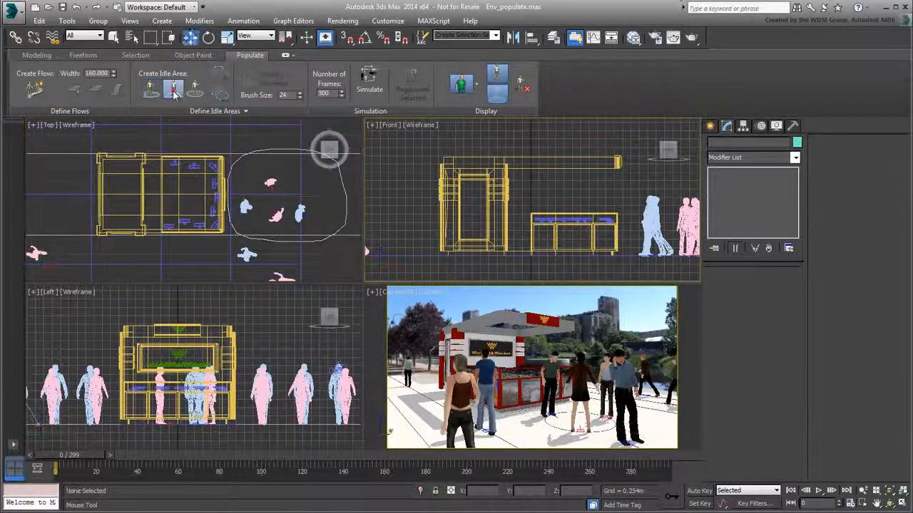
pyautogui.click(129, 168)
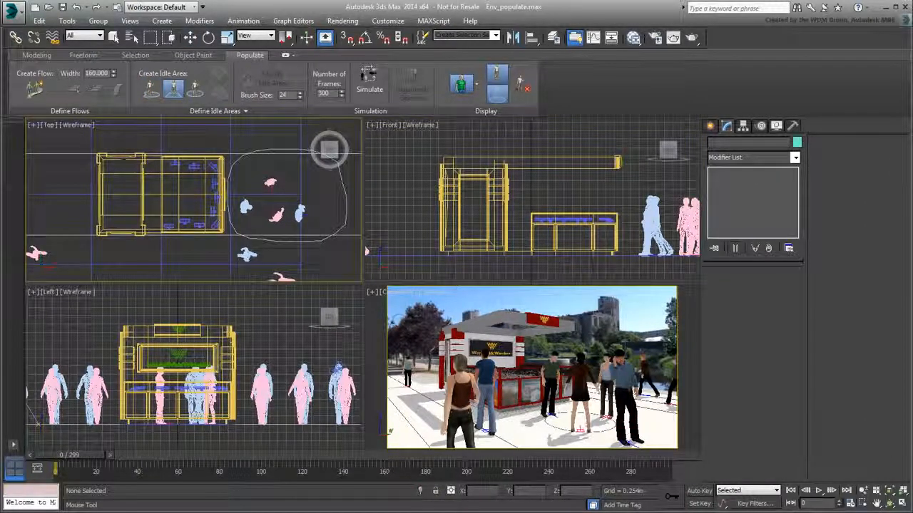
pyautogui.moveTo(127, 160); pyautogui.dragTo(221, 231)
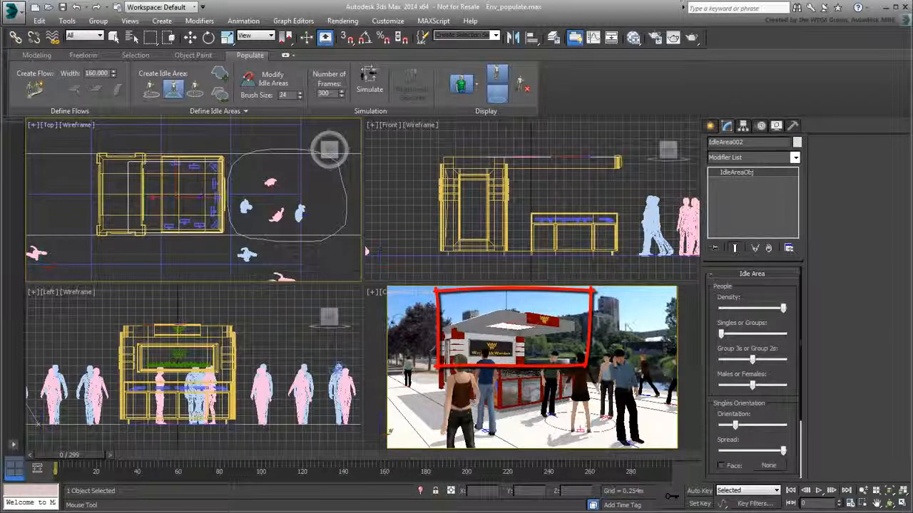
# Lower the rectangular idle area from the kiosk roof to the floor, at Z 0.153 m, and simulate the crowd.
pyautogui.rightClick(597, 322)
pyautogui.press('w')
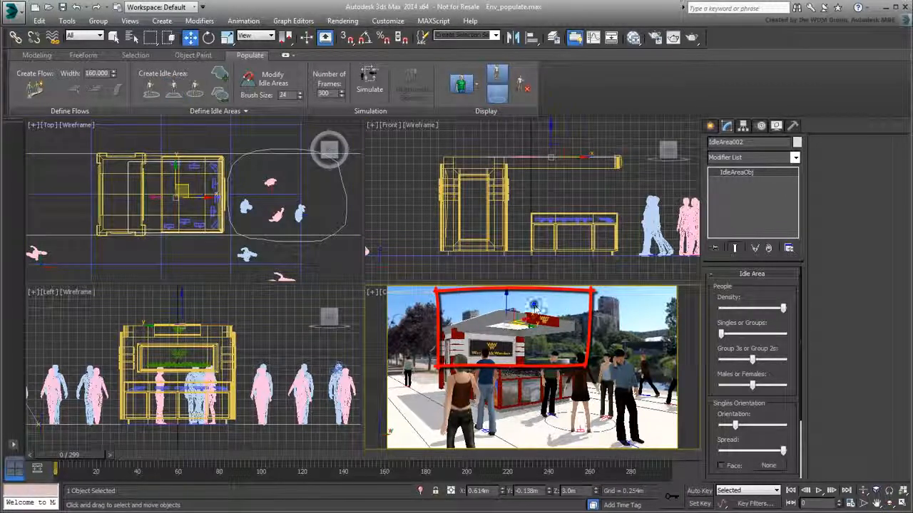
pyautogui.moveTo(513, 305)
pyautogui.mouseDown()
pyautogui.moveTo(514, 331)
pyautogui.moveTo(514, 305)
pyautogui.mouseUp()
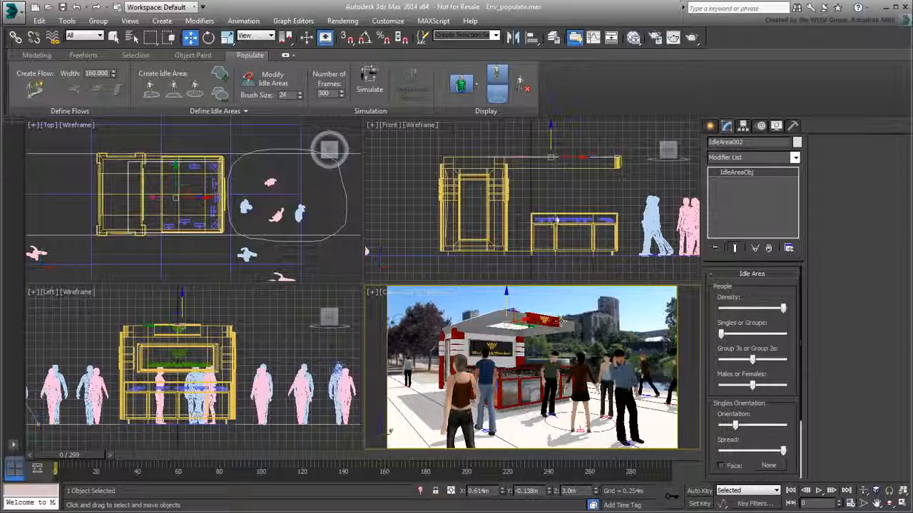
pyautogui.rightClick(548, 146)
pyautogui.moveTo(550, 134); pyautogui.dragTo(551, 226)
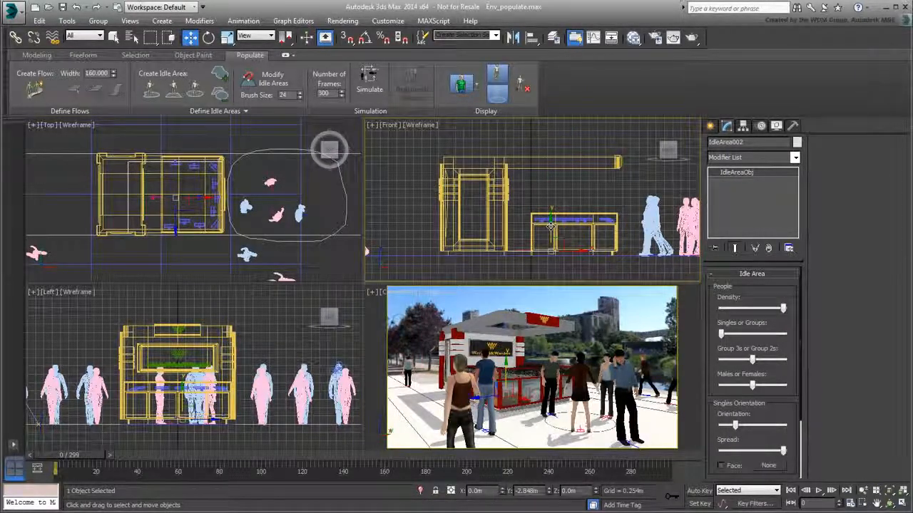
pyautogui.click(370, 82)
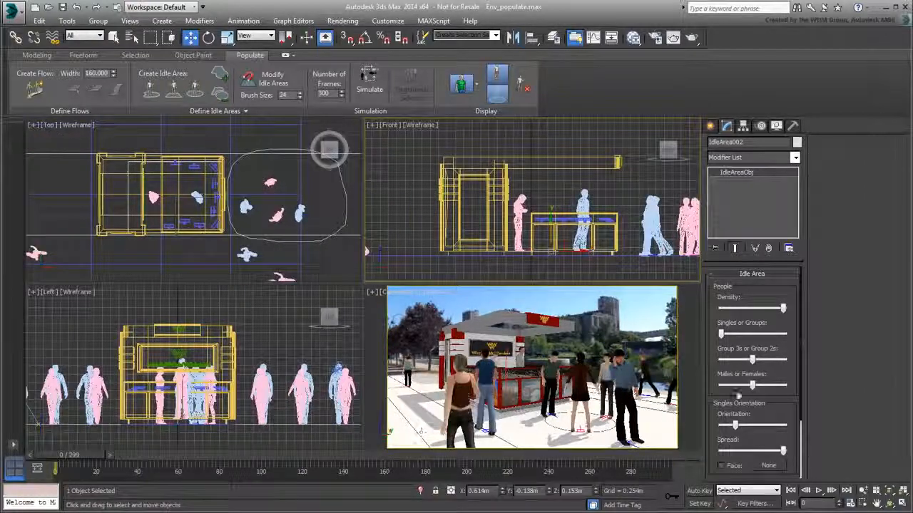
# Reduce the kiosk idle area's singles Orientation to near its minimum, update the simulation, and scrub the animation, stopping at frame 46.
pyautogui.moveTo(736, 426); pyautogui.dragTo(775, 426)
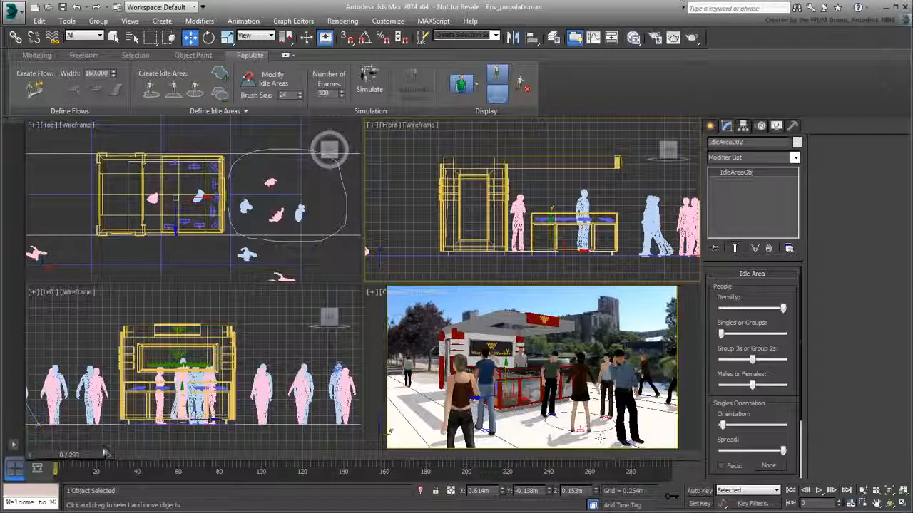
pyautogui.moveTo(106, 454); pyautogui.dragTo(589, 455)
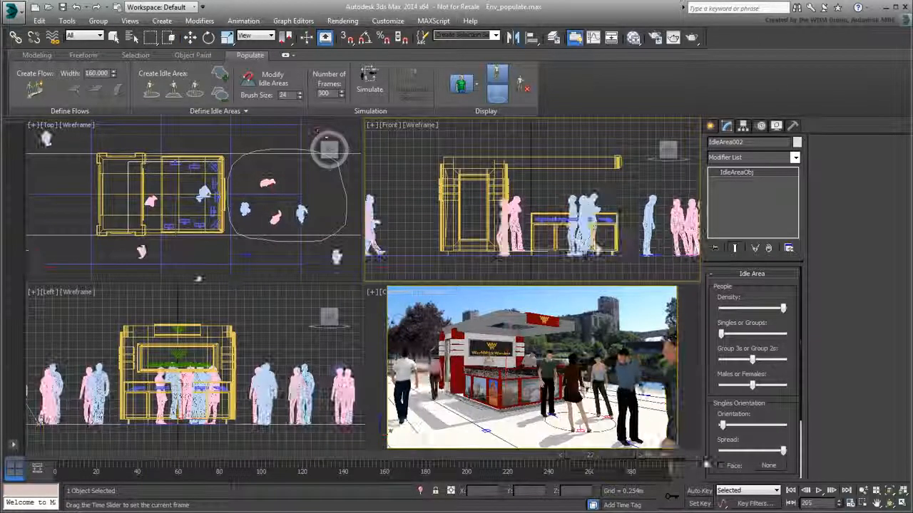
pyautogui.moveTo(705, 464); pyautogui.dragTo(161, 430)
pyautogui.press('w')
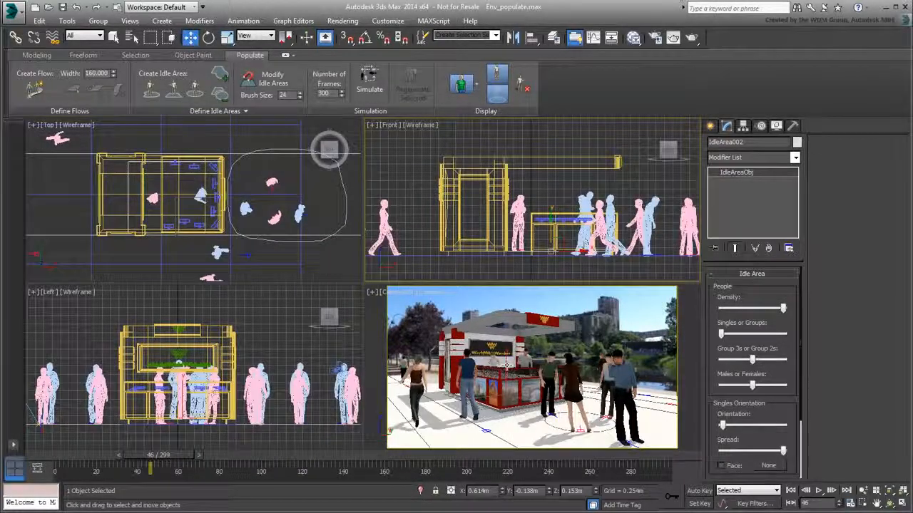
# Regenerate the female attendant standing at the back of the kiosk and scrub the timeline to review her.
pyautogui.click(640, 314)
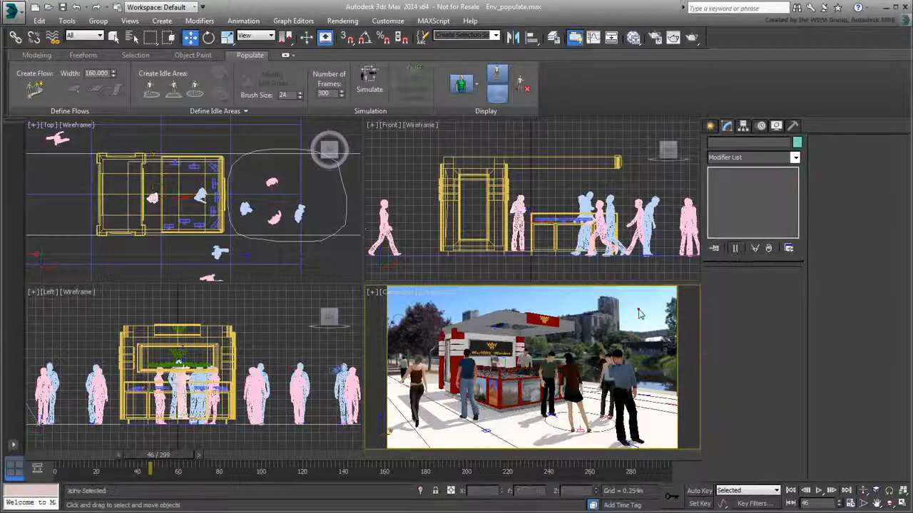
pyautogui.click(492, 349)
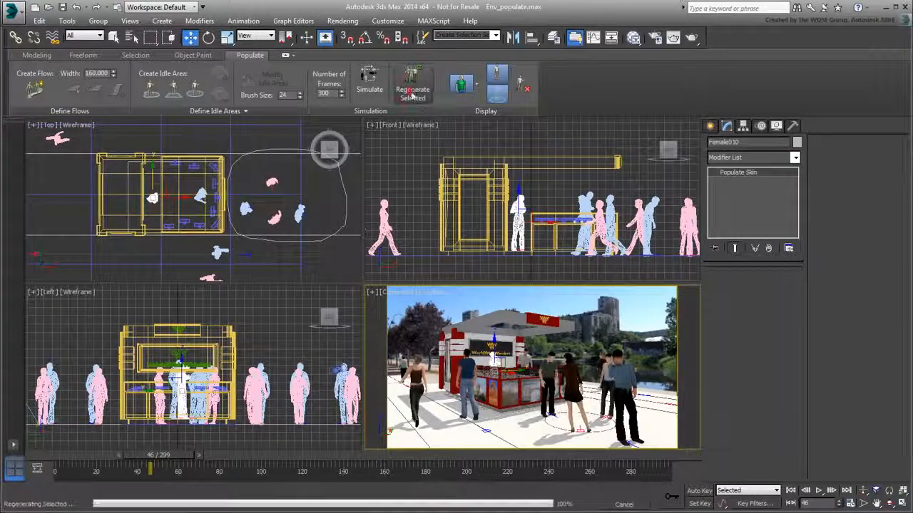
pyautogui.click(411, 90)
pyautogui.moveTo(158, 456); pyautogui.dragTo(213, 456)
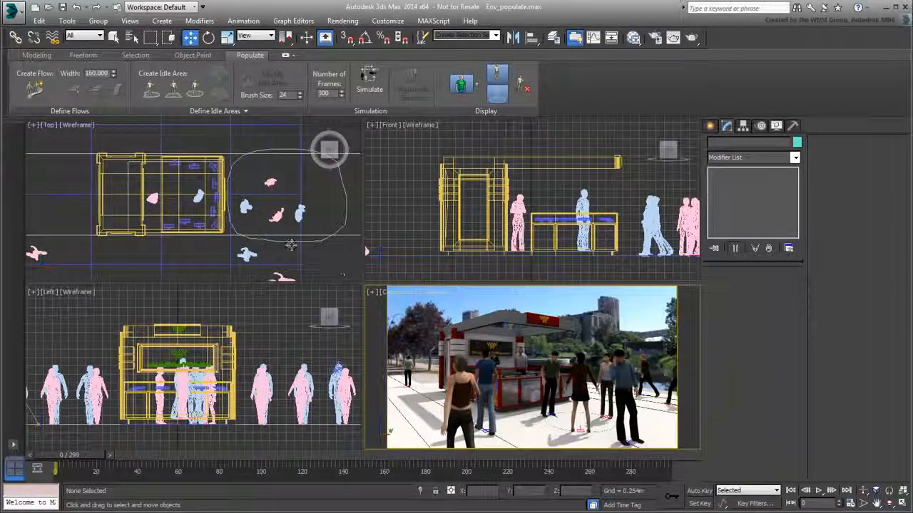
# Select the ground plane under the kiosk and widen it to 32.16 m so it extends beneath both flows.
pyautogui.scroll(-5, 125, 189)
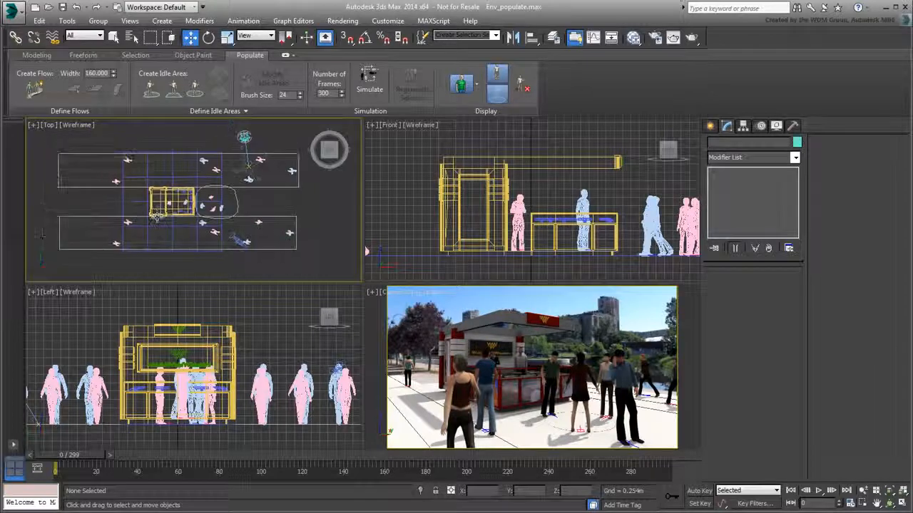
pyautogui.click(125, 211)
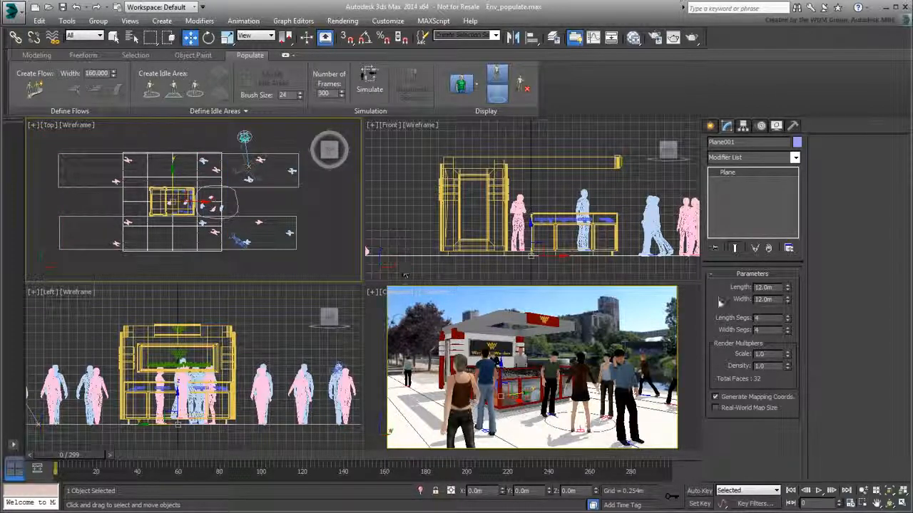
pyautogui.moveTo(788, 300); pyautogui.dragTo(765, 207)
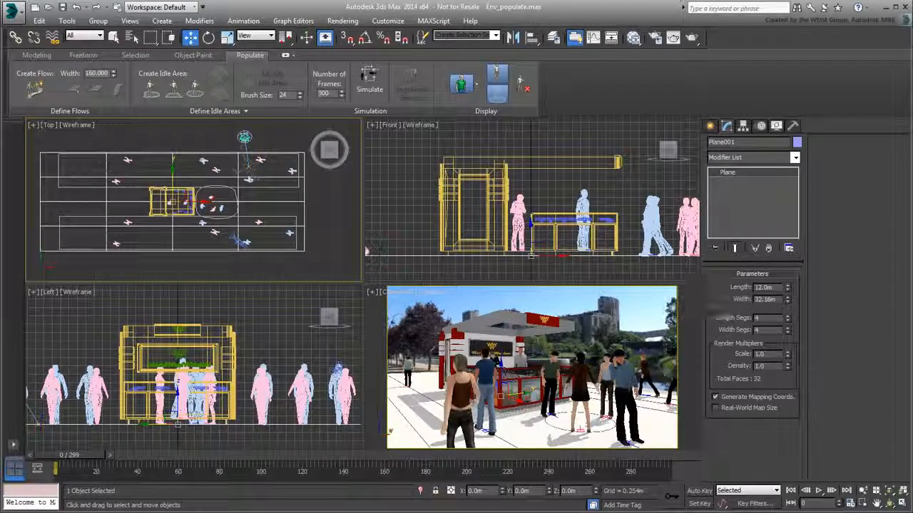
# Maximize the camera view, render frame 0, and close the rendered image.
pyautogui.rightClick(584, 314)
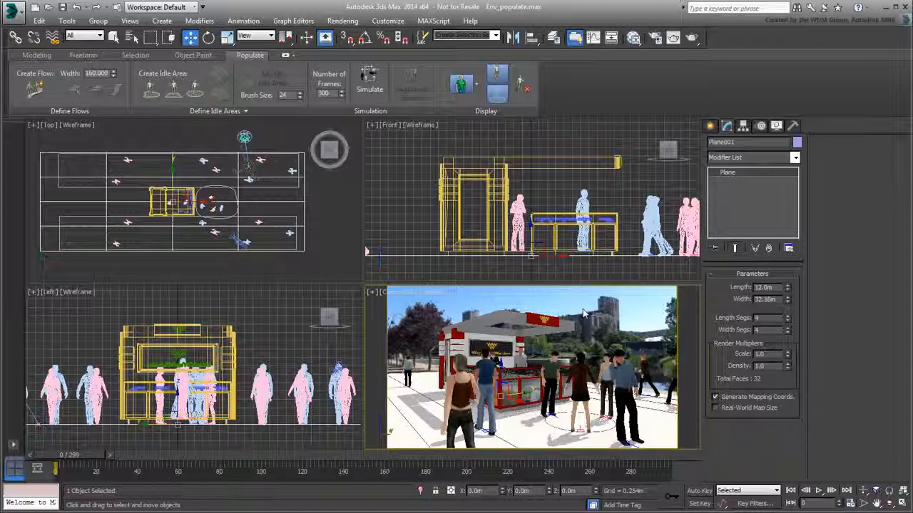
pyautogui.hotkey('alt', 'w')
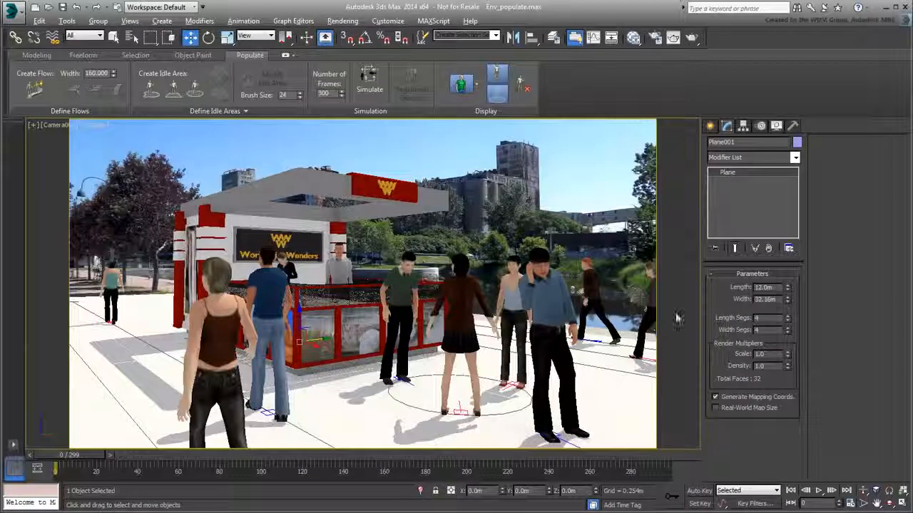
pyautogui.click(690, 38)
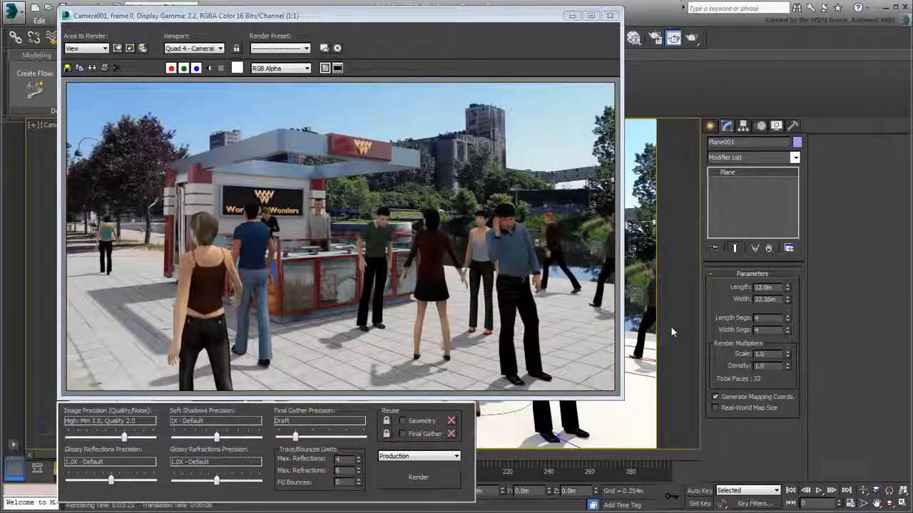
pyautogui.click(610, 15)
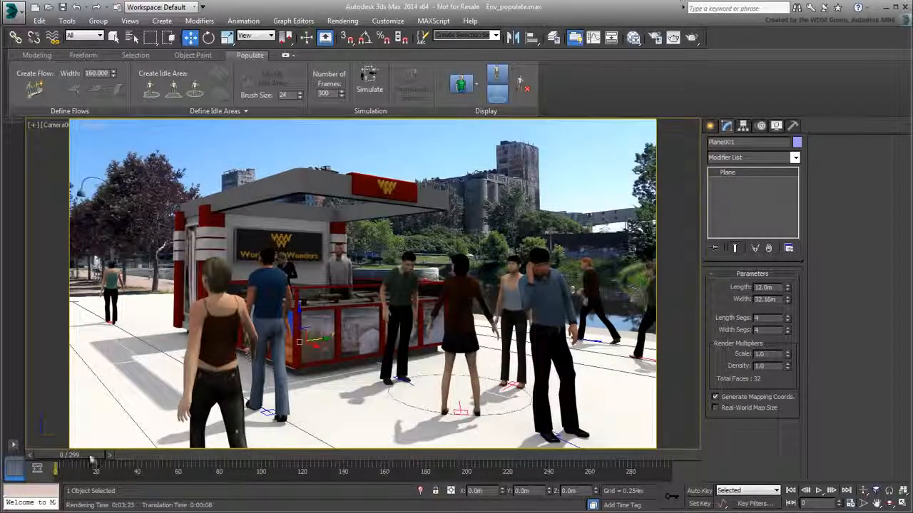
# Scrub the animation to frame 299 and render that frame from the camera.
pyautogui.moveTo(64, 455); pyautogui.dragTo(691, 477)
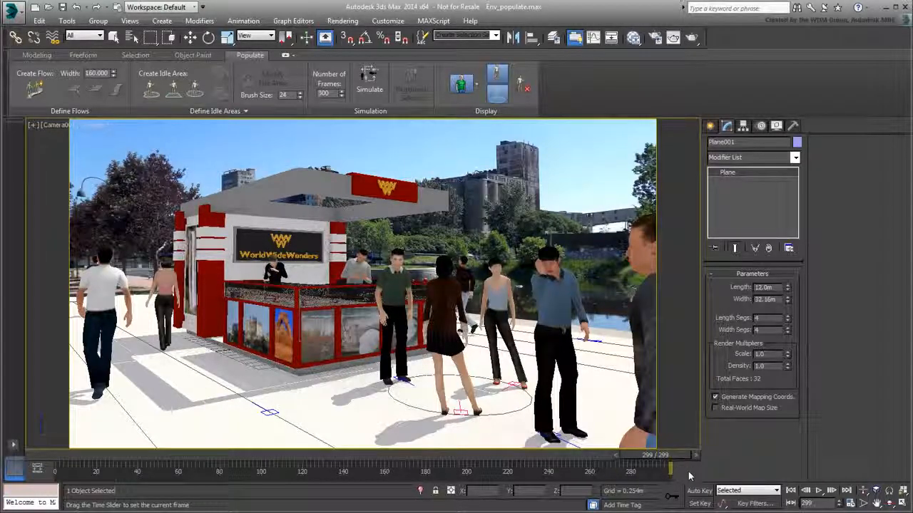
pyautogui.press('w')
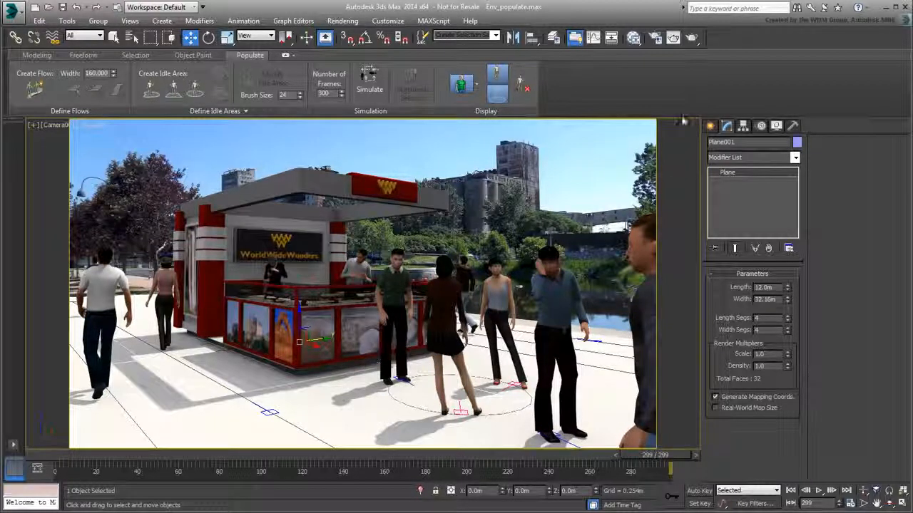
pyautogui.click(692, 37)
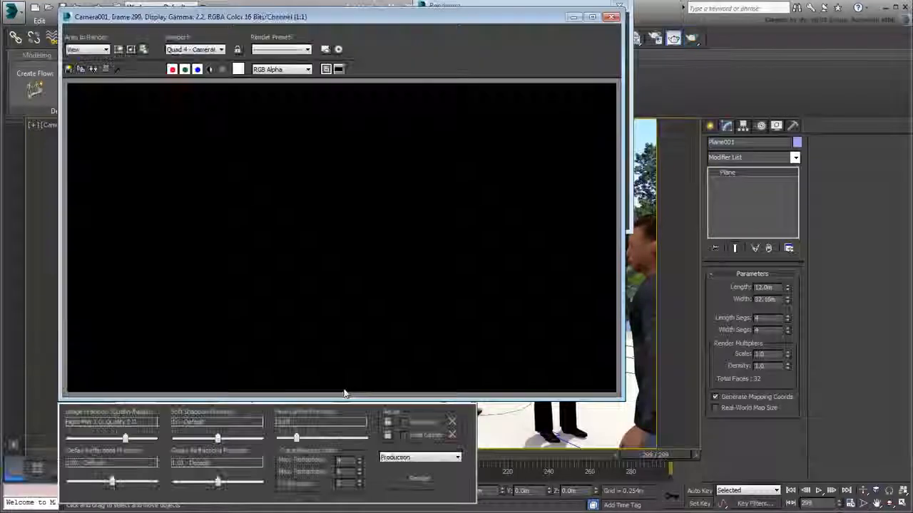